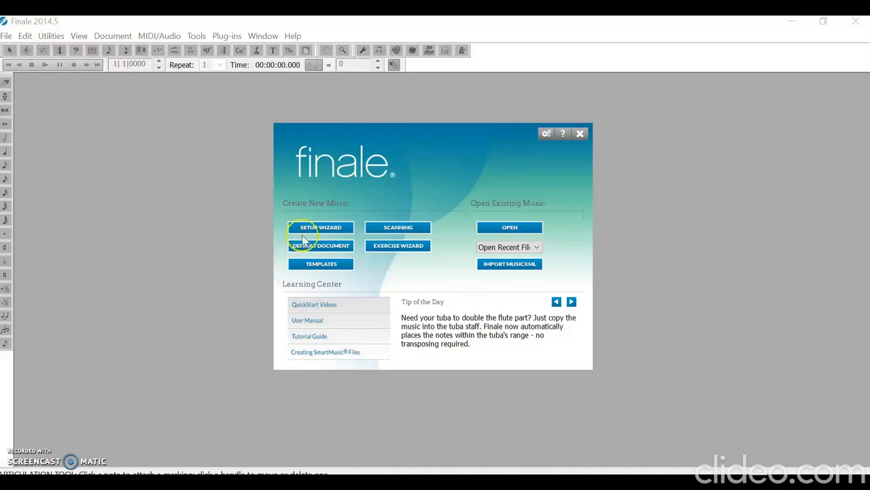
- Start a new document with the Setup Wizard, keeping Create New Ensemble and letter-size portrait pages
left_click(323, 235)
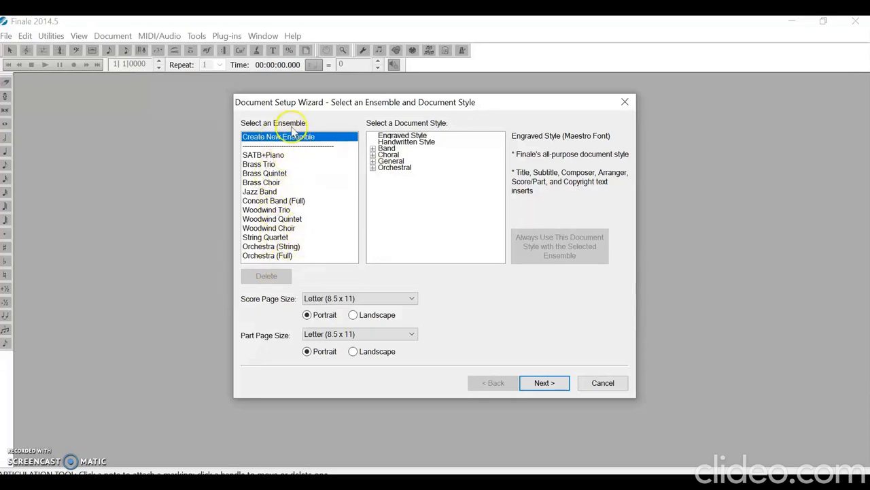
left_click(544, 382)
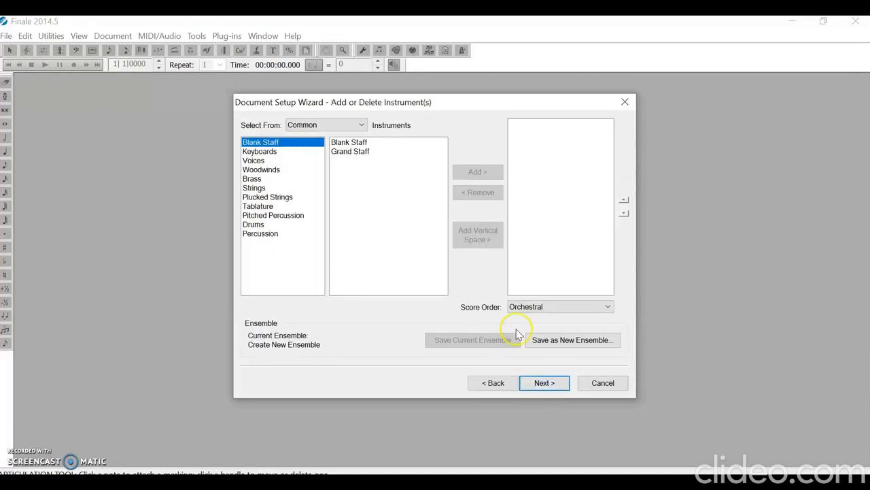
- Browse the available instruments in the keyboard, voice, woodwind, brass and percussion families
left_click(263, 152)
left_click(257, 160)
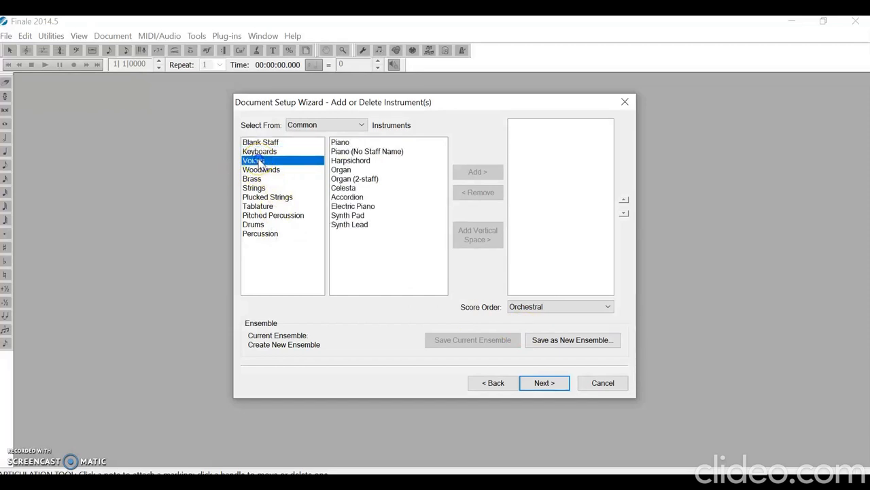
left_click(261, 169)
left_click(261, 179)
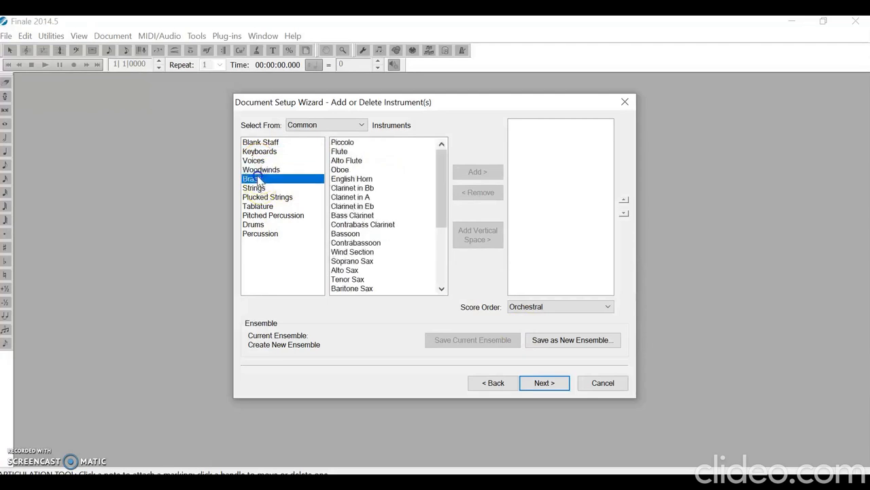
left_click(267, 237)
scroll(395, 215, "down", 3)
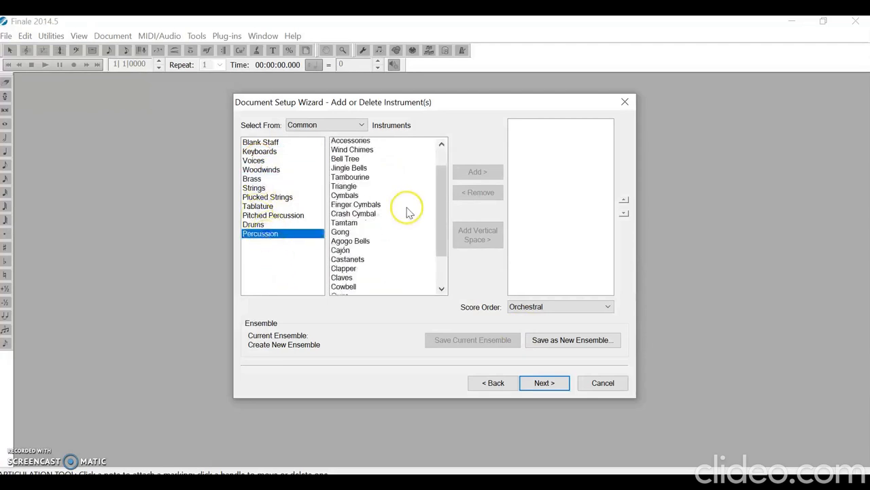
scroll(391, 215, "up", 3)
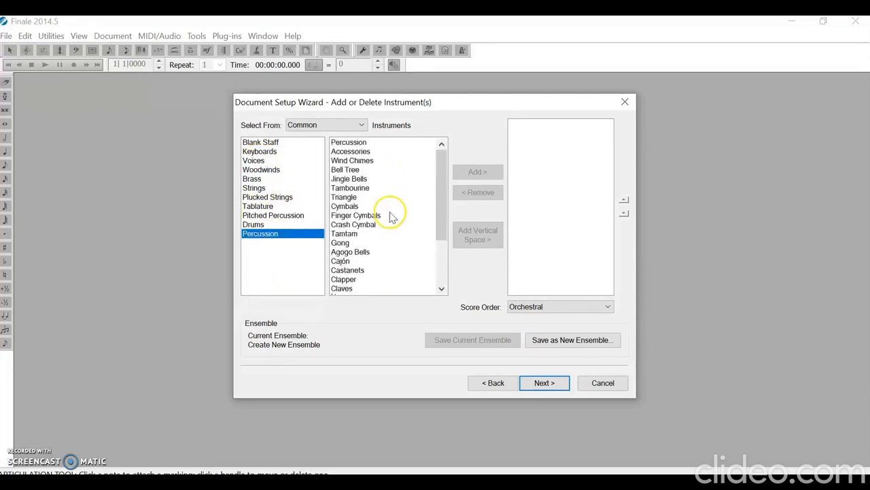
- Add Flute, Clarinet in Bb and Bassoon from the woodwinds to the ensemble and proceed to the score information
left_click(272, 171)
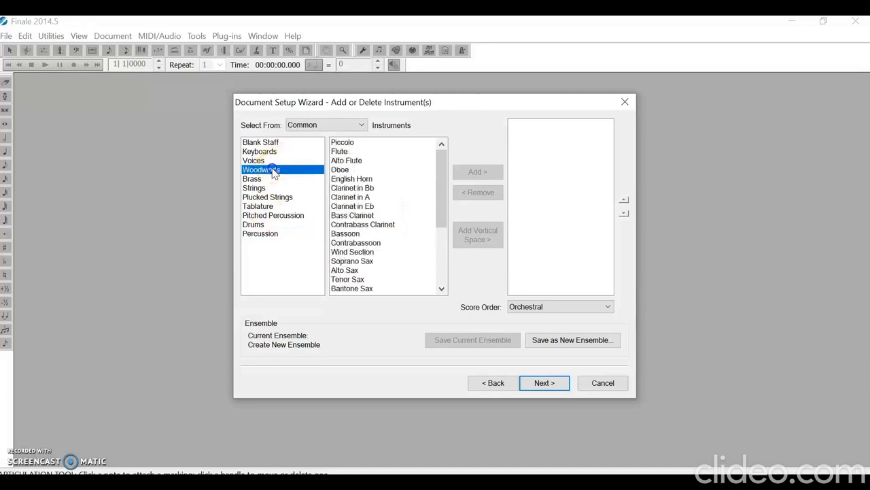
left_click(343, 151)
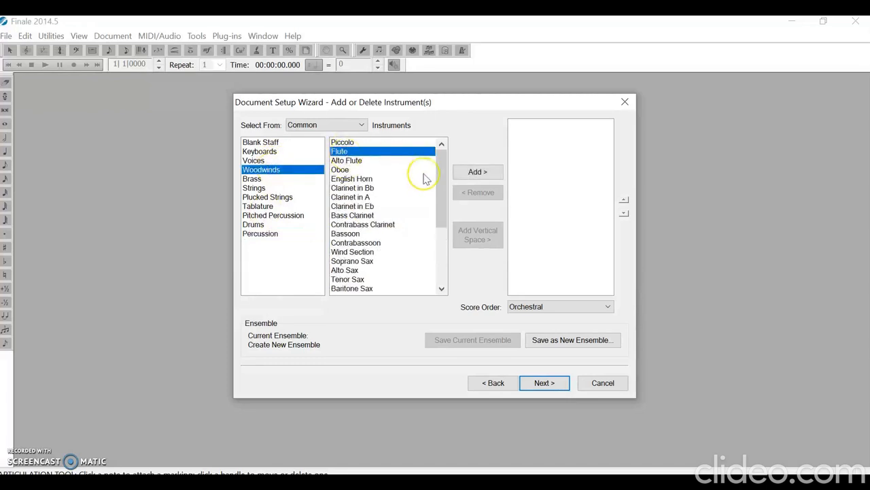
left_click(469, 172)
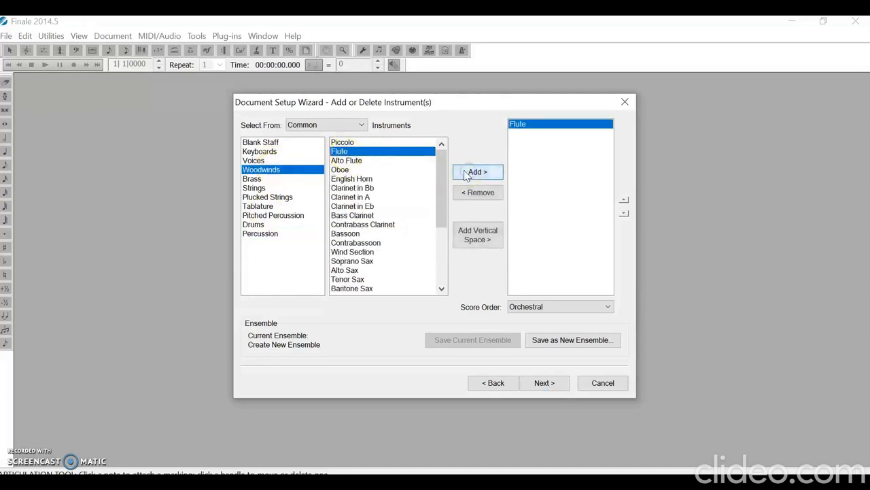
double_click(367, 188)
double_click(364, 234)
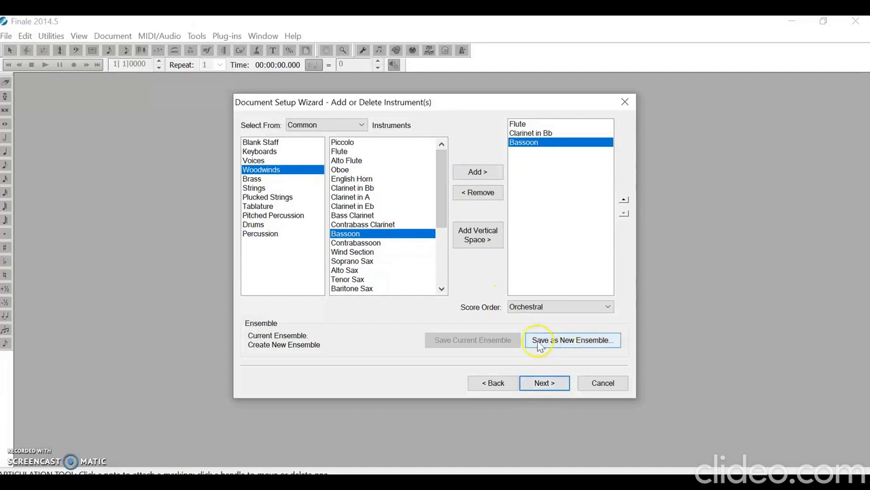
left_click(543, 383)
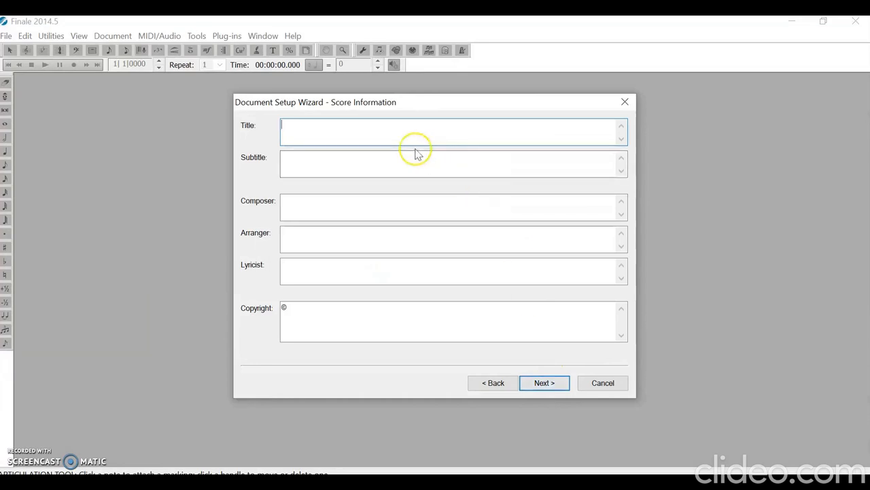
- Set the score title to "Mozart Melody" and the composer to "Mozart", and proceed to the score settings
type("Mozart Melody")
key("Tab")
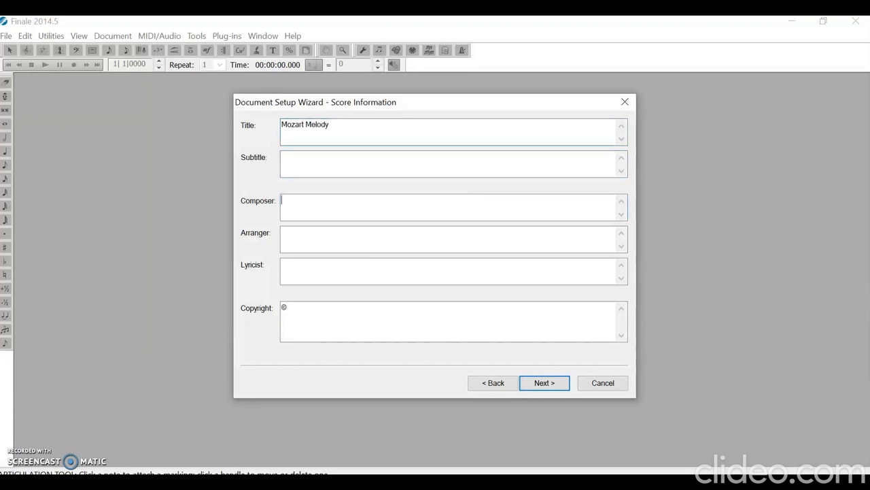
type("Mozart")
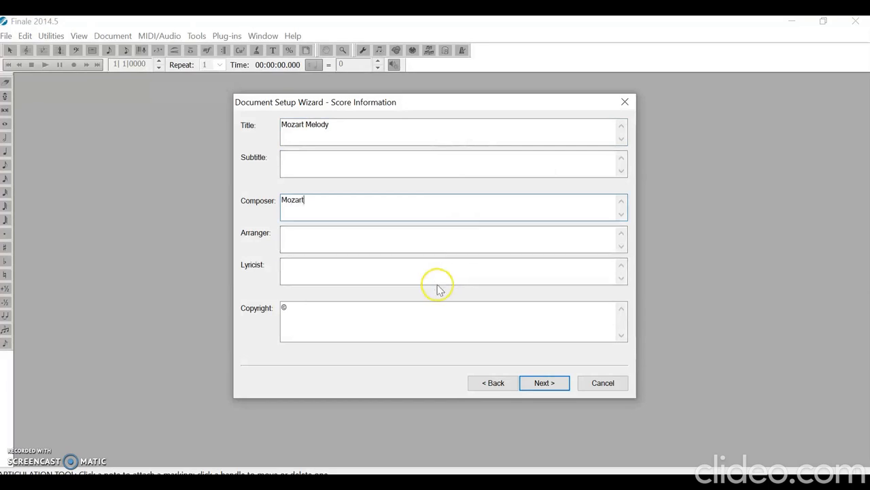
left_click(415, 320)
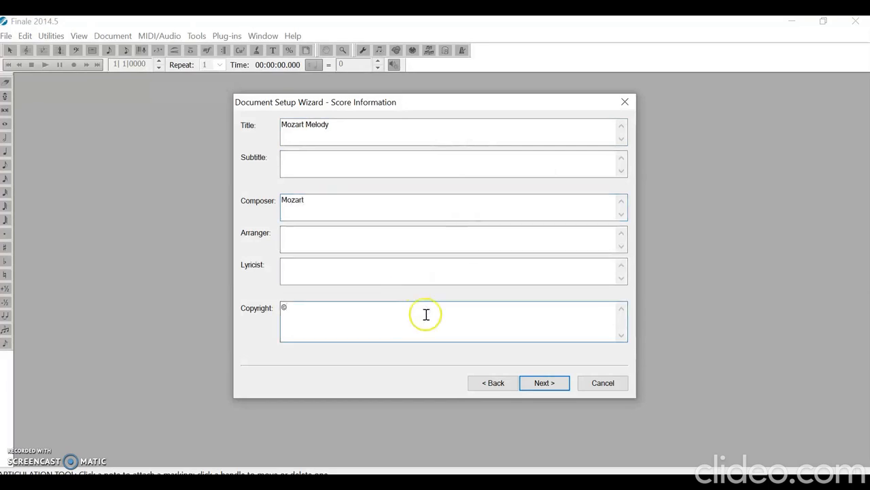
left_click(545, 382)
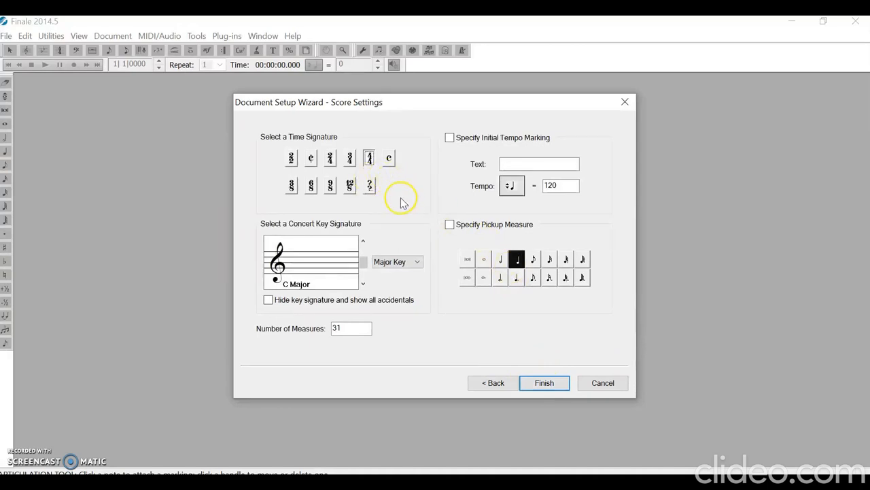
- Set the concert key signature to B Flat Major and finish creating the score in 4/4 with 31 measures
left_click(363, 331)
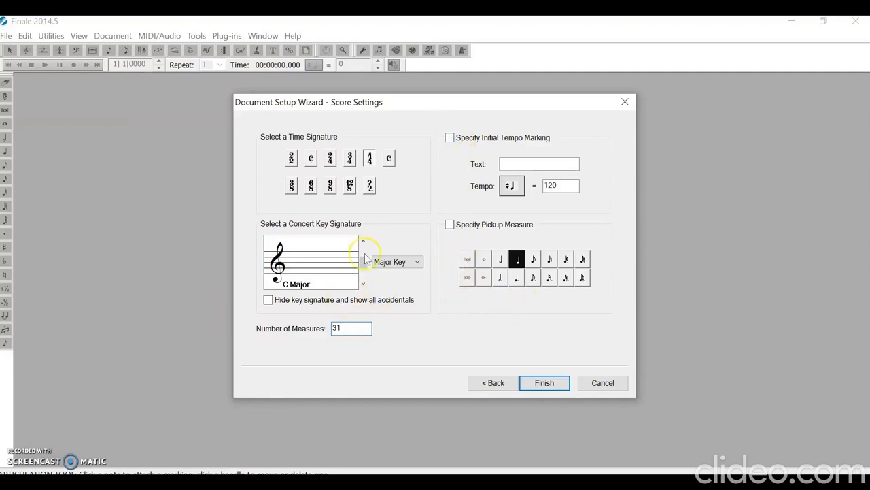
left_click(363, 283)
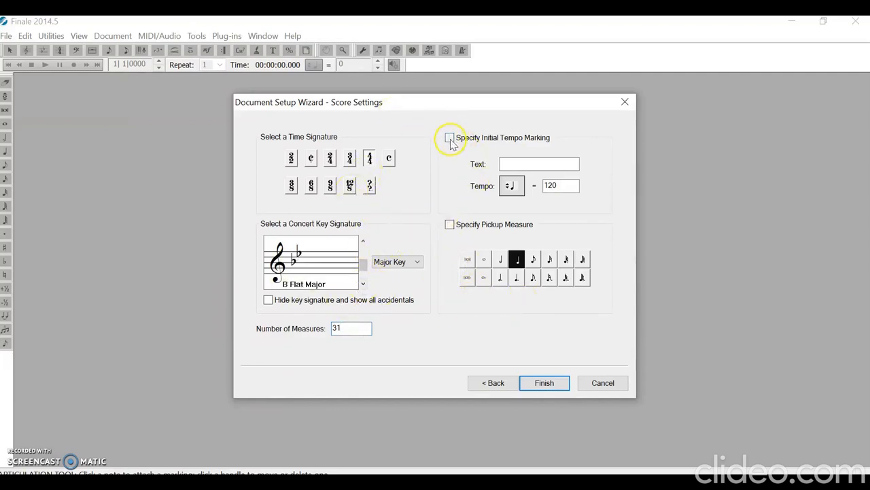
left_click(545, 382)
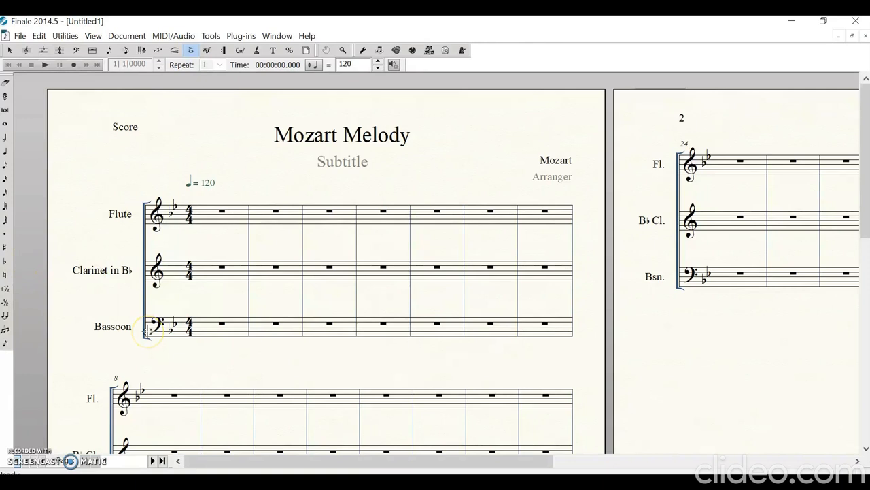
- Look at the Add Measures dialog and close it without adding measures
left_click(21, 36)
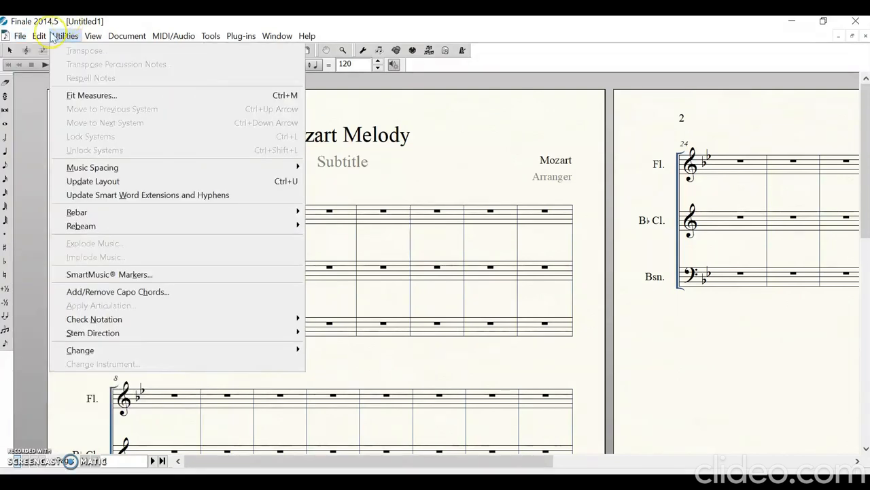
mouse_move(47, 39)
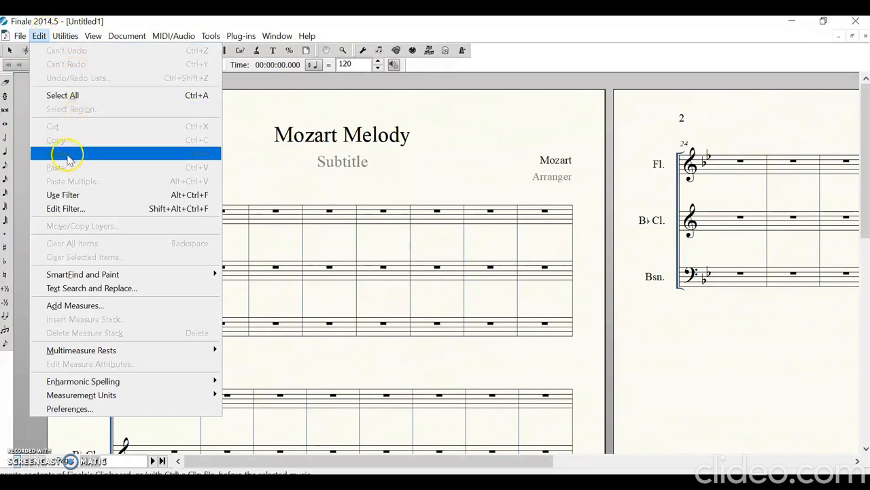
left_click(103, 306)
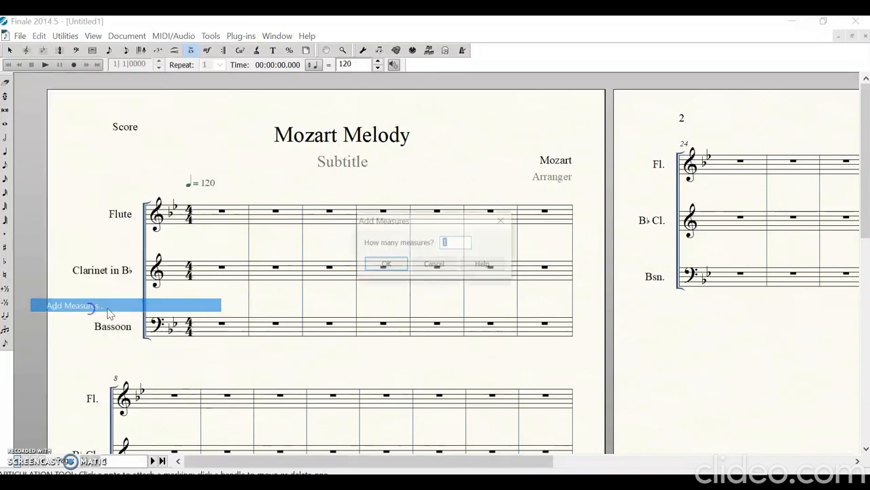
left_click(434, 265)
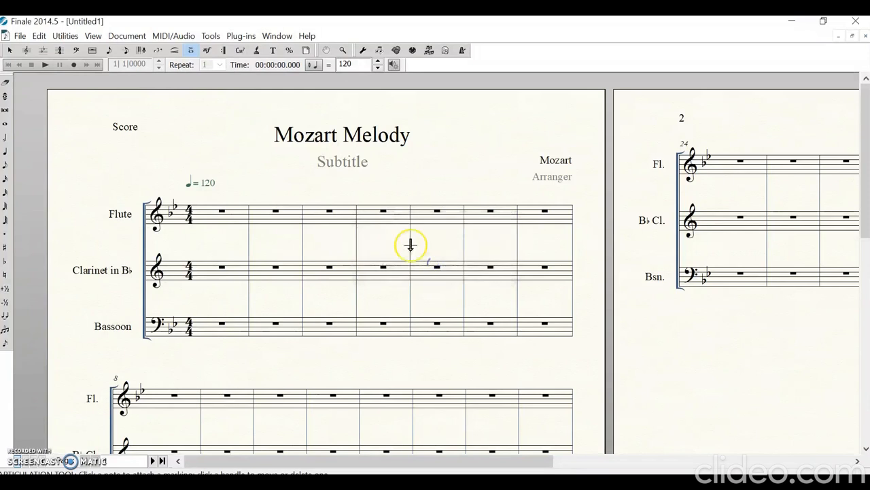
left_click(62, 36)
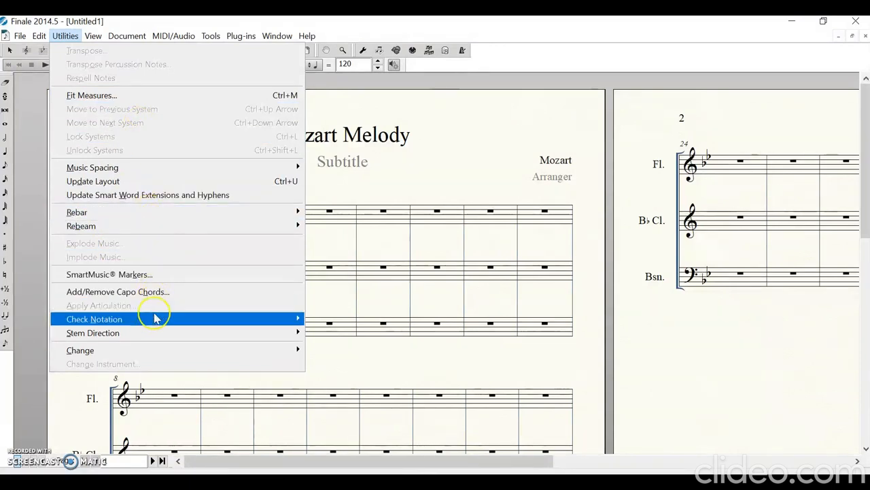
mouse_move(156, 325)
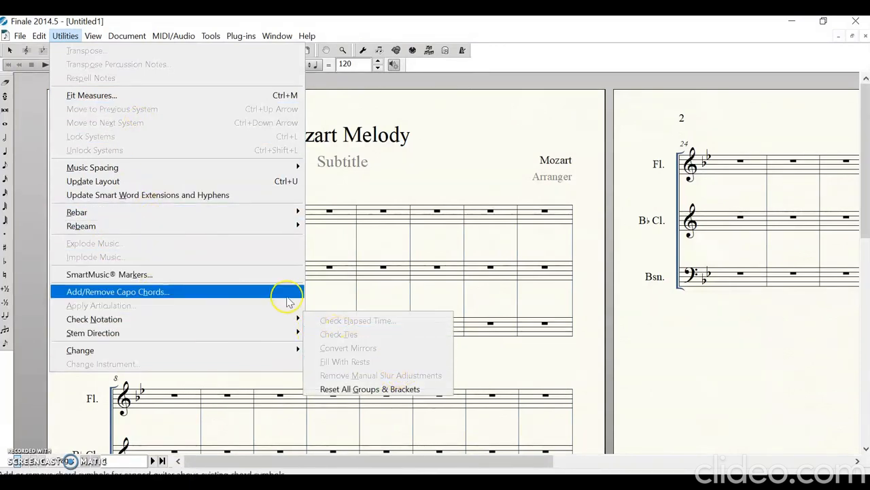
mouse_move(185, 342)
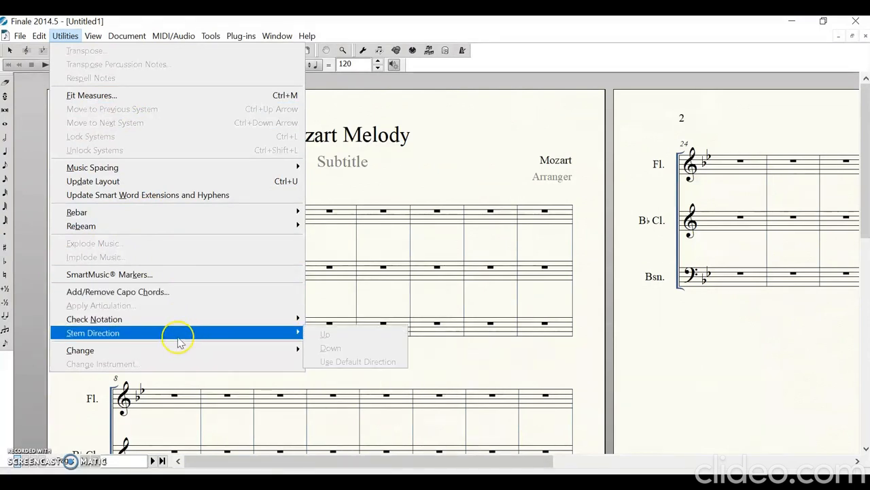
- Display the score in Scroll View and look through its measures from start to end and back
mouse_move(91, 40)
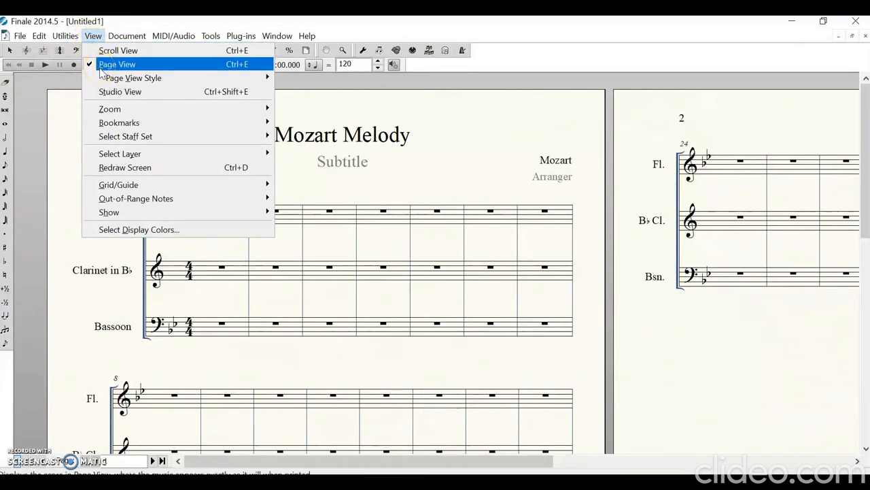
left_click(112, 51)
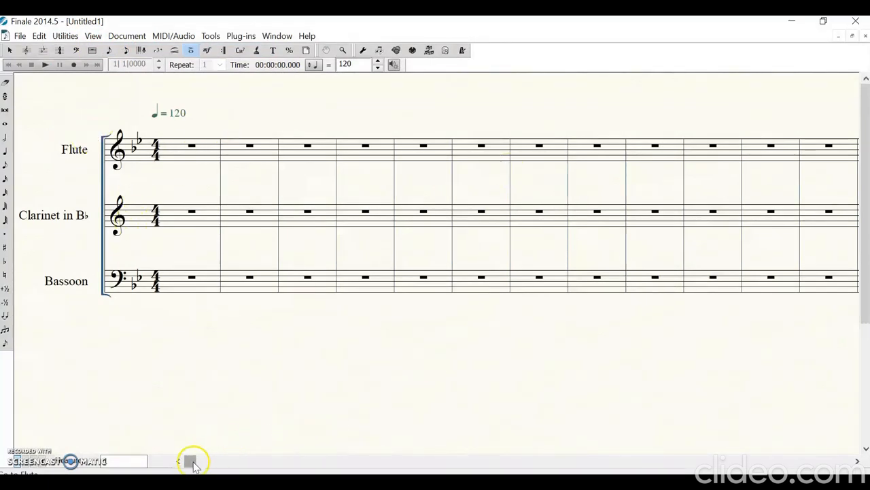
left_click_drag(199, 463, 676, 464)
left_click_drag(837, 463, 179, 463)
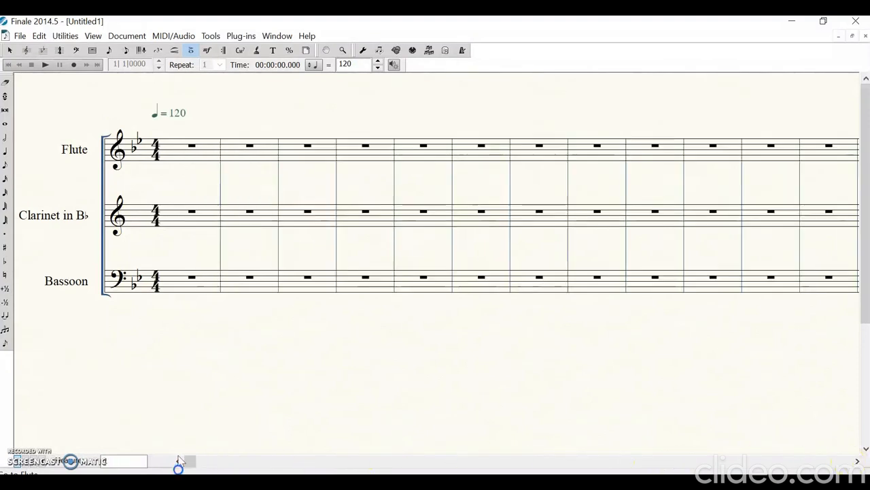
- Review the view options, including the out-of-range notes levels, and return the score to Page View
left_click(93, 35)
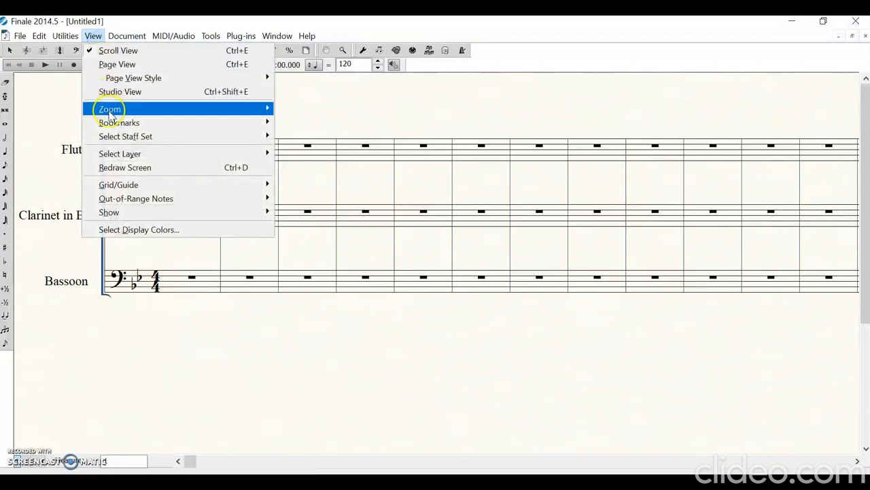
mouse_move(111, 129)
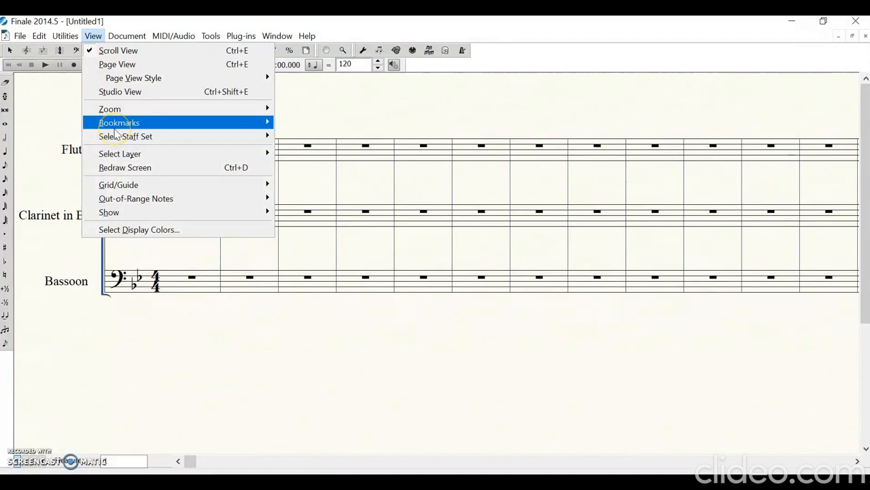
left_click(117, 139)
mouse_move(146, 198)
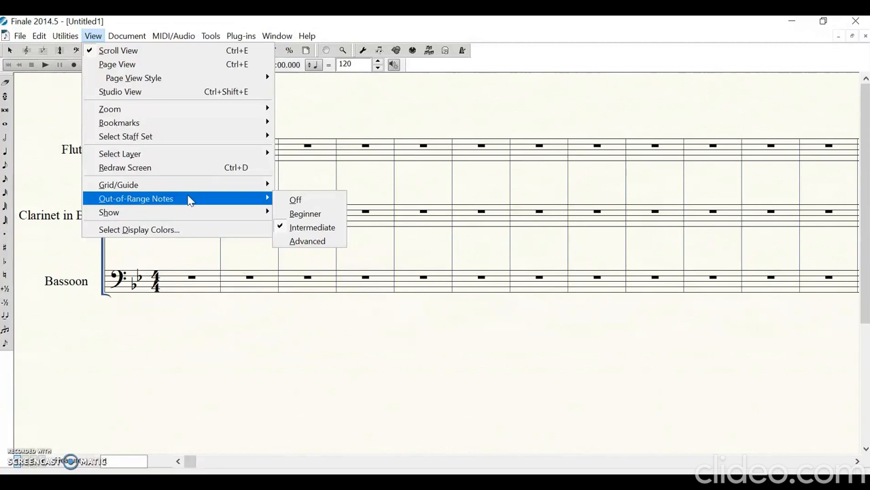
left_click(142, 66)
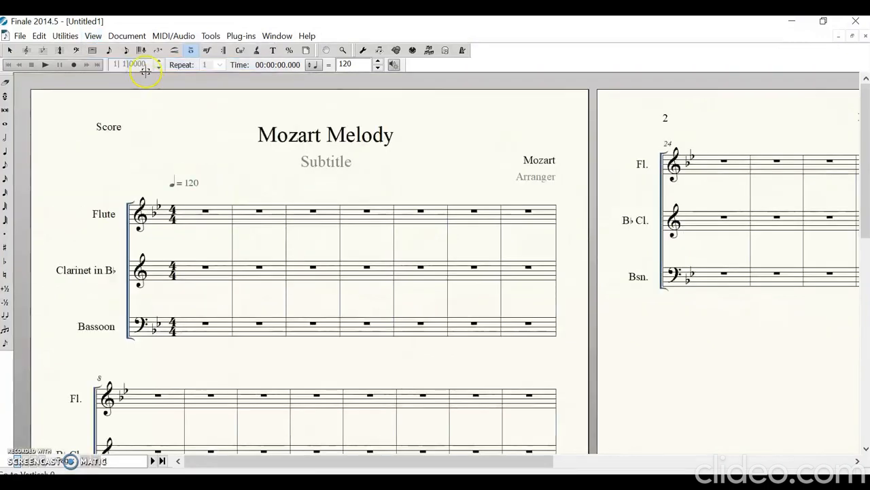
- Switch from the full score to the Clarinet in Bb part for editing
left_click(127, 35)
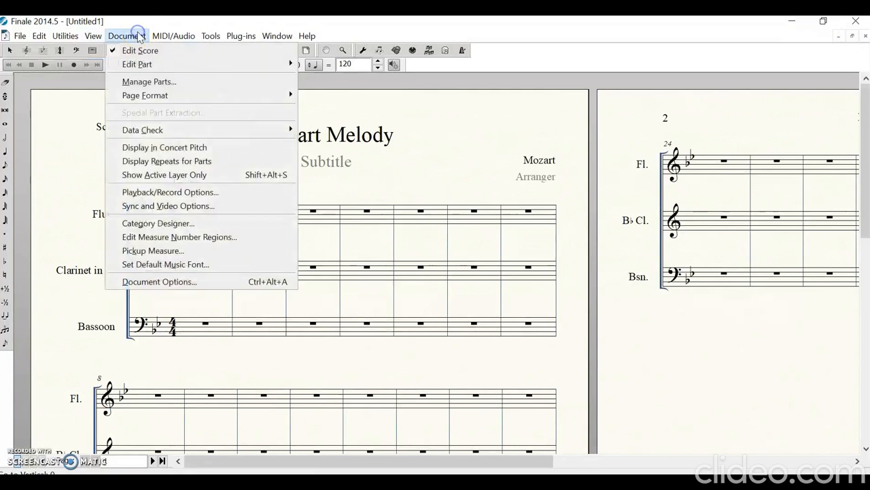
left_click(177, 66)
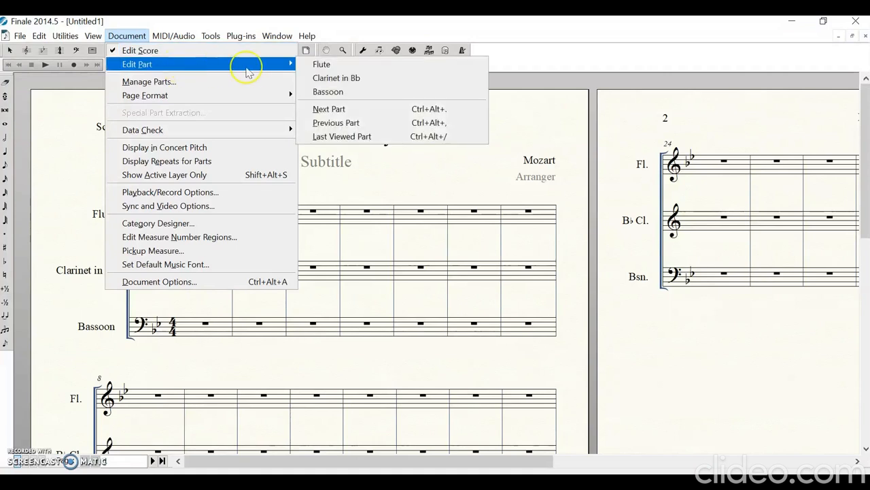
left_click(334, 79)
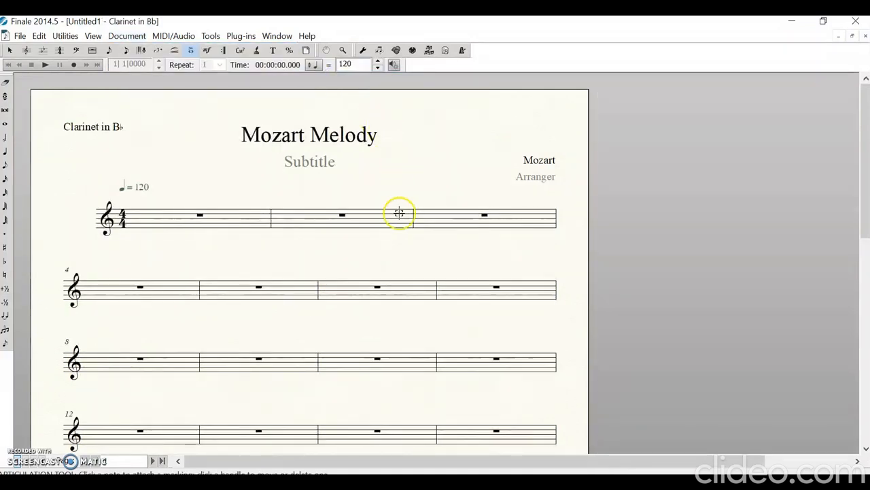
- Return from the Clarinet in Bb part to the full score and look through the document commands, including Data Check
left_click(131, 35)
left_click(140, 50)
left_click(138, 36)
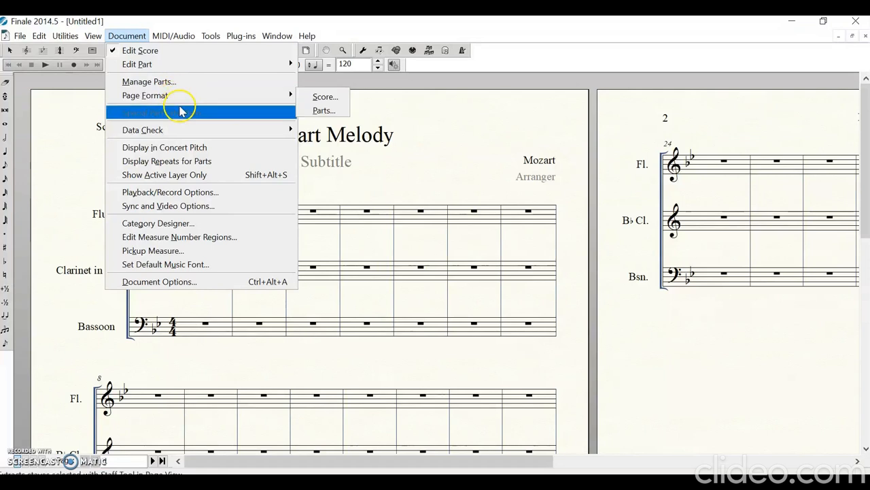
mouse_move(194, 130)
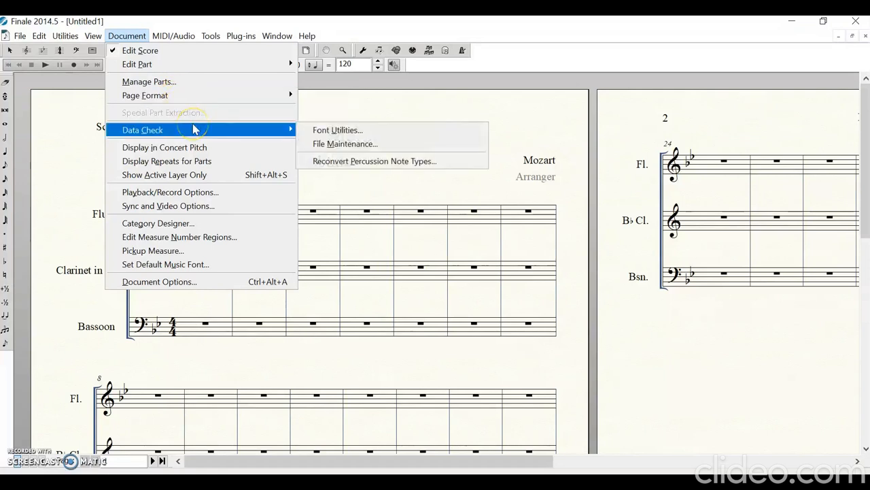
left_click(195, 130)
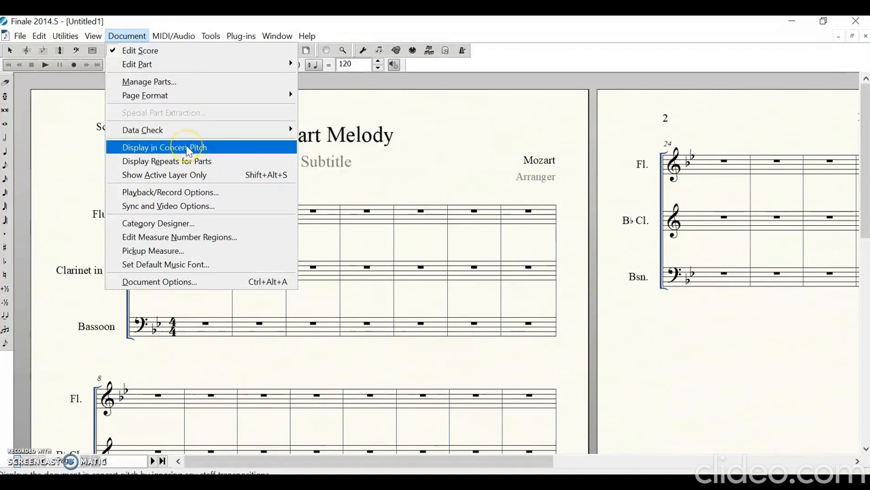
left_click(408, 23)
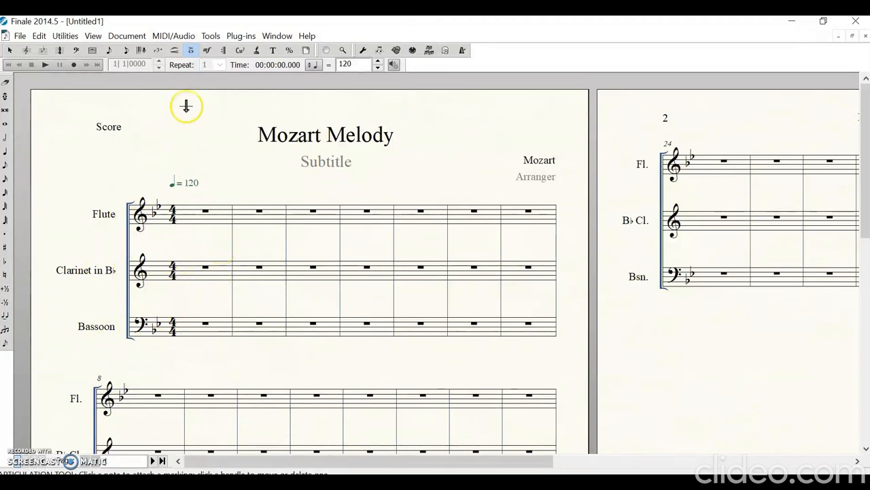
- Review the concert pitch display option and the MIDI and audio playback options without choosing any
left_click(127, 36)
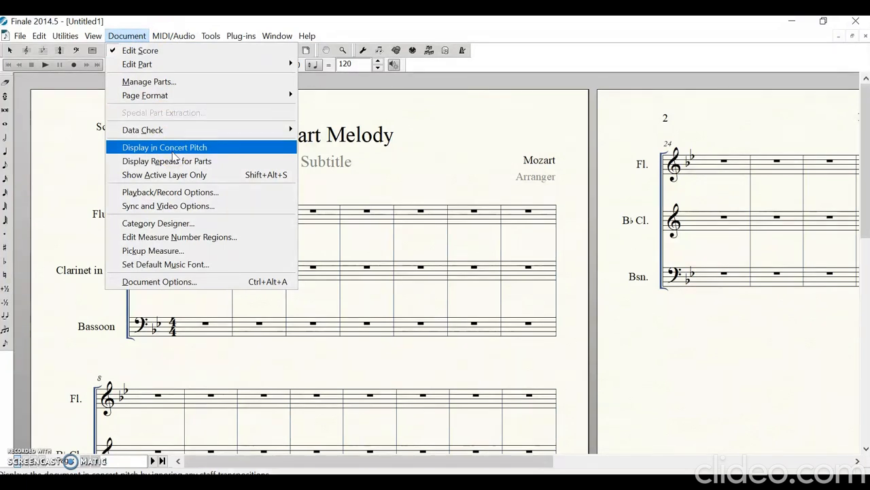
left_click(175, 39)
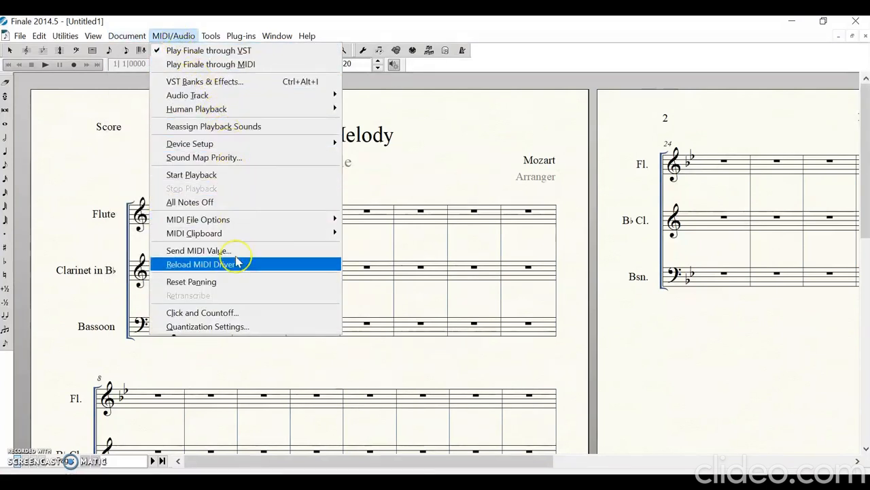
mouse_move(225, 108)
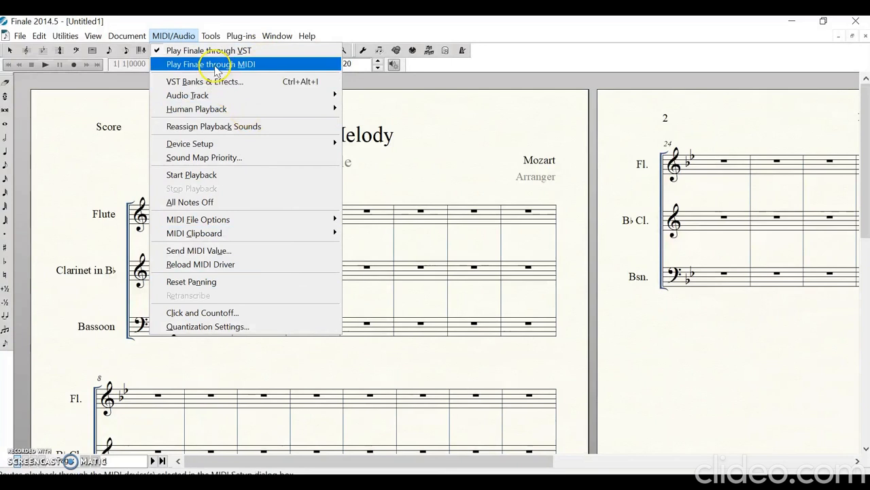
mouse_move(210, 38)
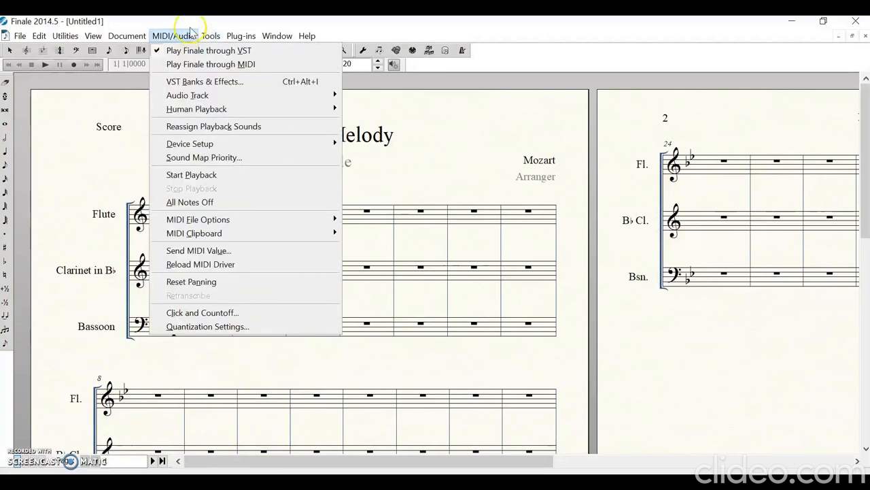
left_click(588, 45)
- Select the first two Flute measures with the Selection Tool and clear the selection
left_click(10, 51)
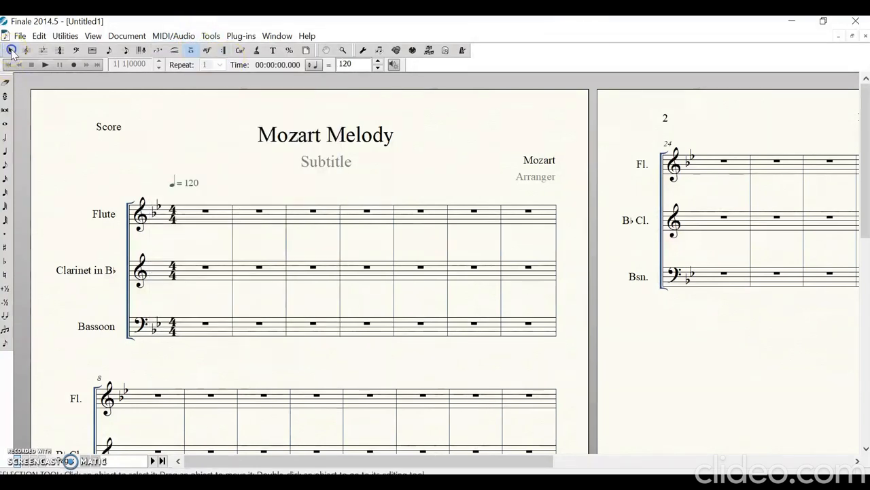
left_click_drag(164, 191, 290, 254)
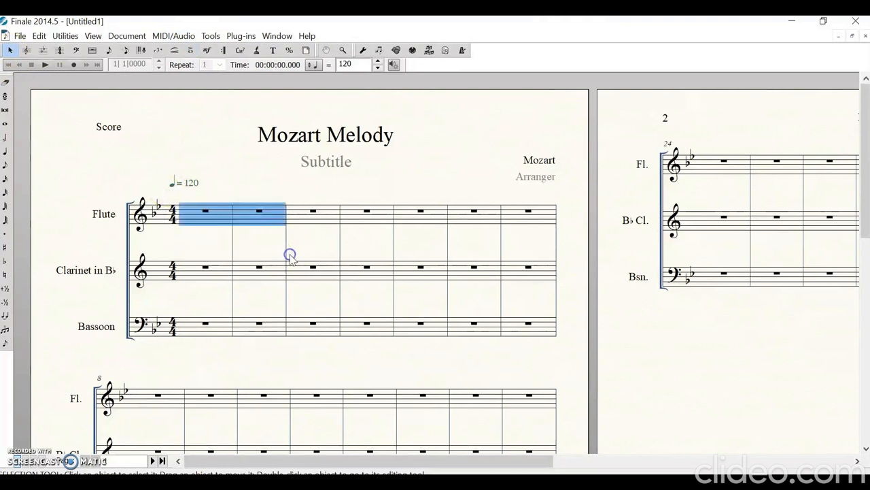
left_click(204, 243)
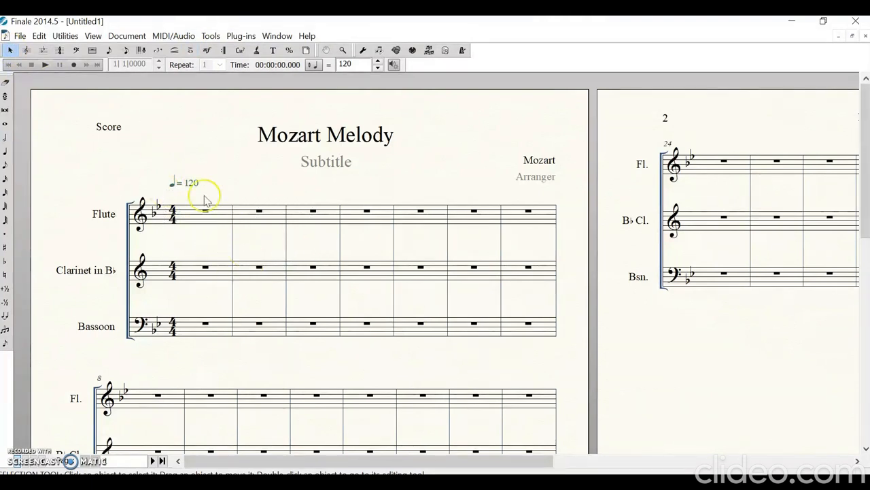
- Examine the Flute's staff attributes with the Staff Tool and close them without changes
left_click(26, 50)
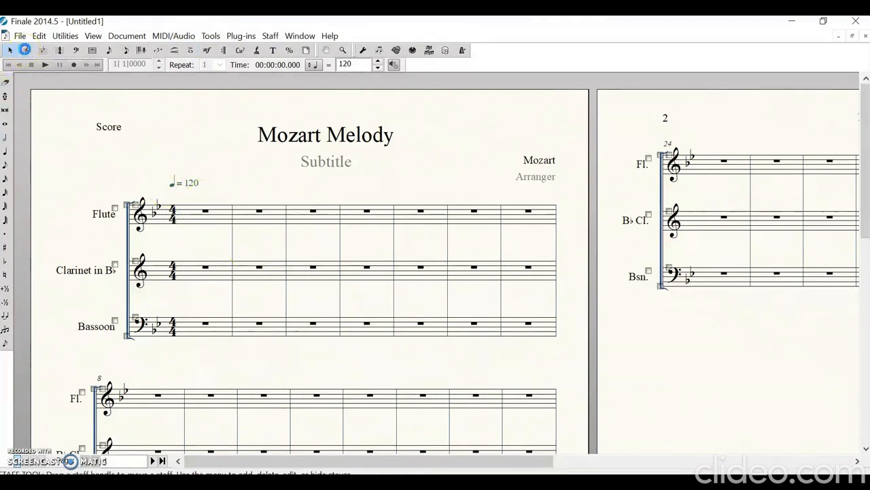
double_click(190, 215)
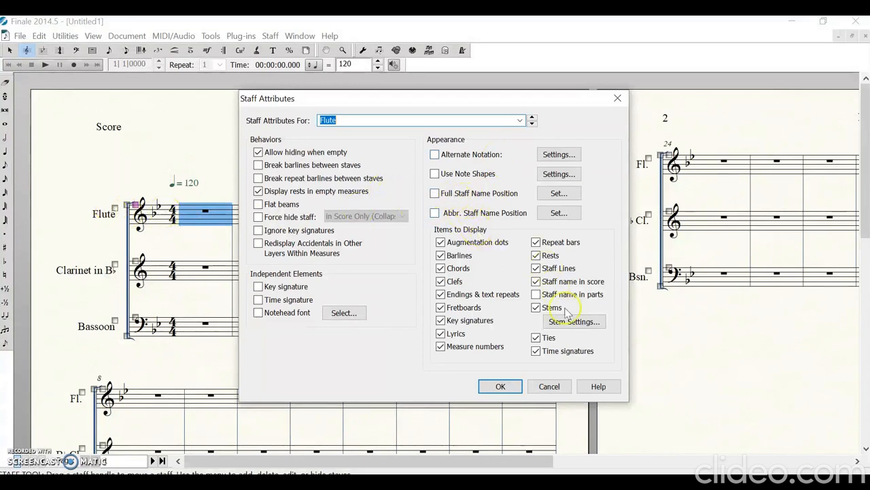
left_click(551, 386)
- Try an E Flat Major key signature from measure 3 to the next key change with the Key Signature Tool, and cancel it
left_click(43, 49)
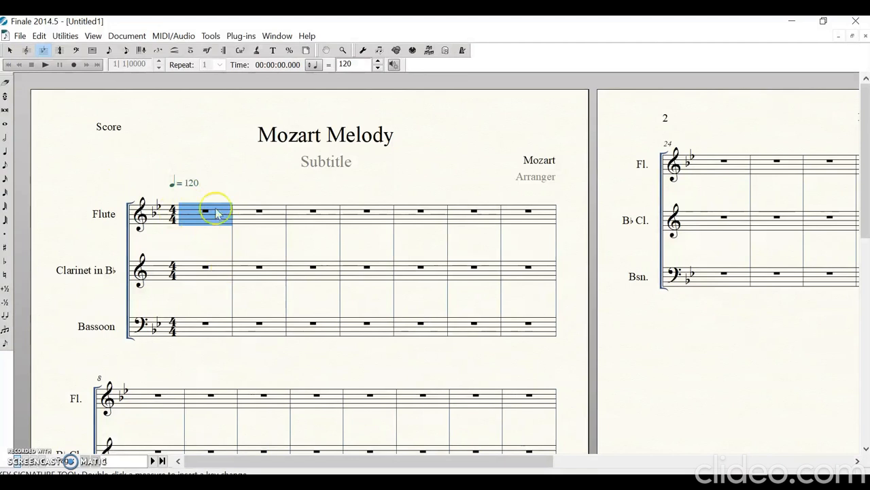
left_click(10, 50)
left_click(113, 150)
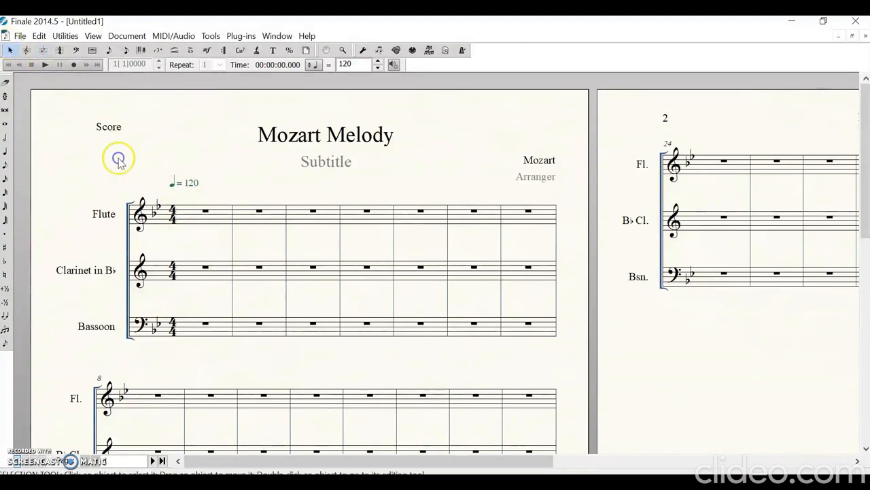
left_click(42, 50)
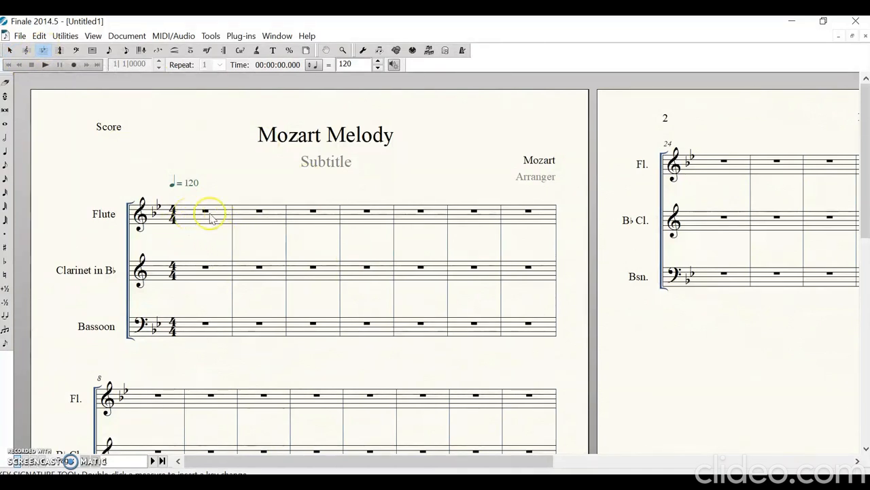
double_click(314, 213)
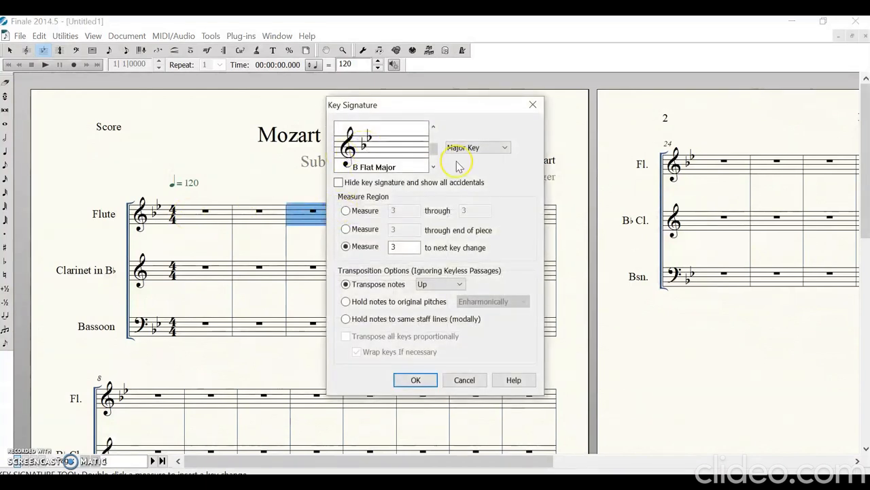
left_click(433, 167)
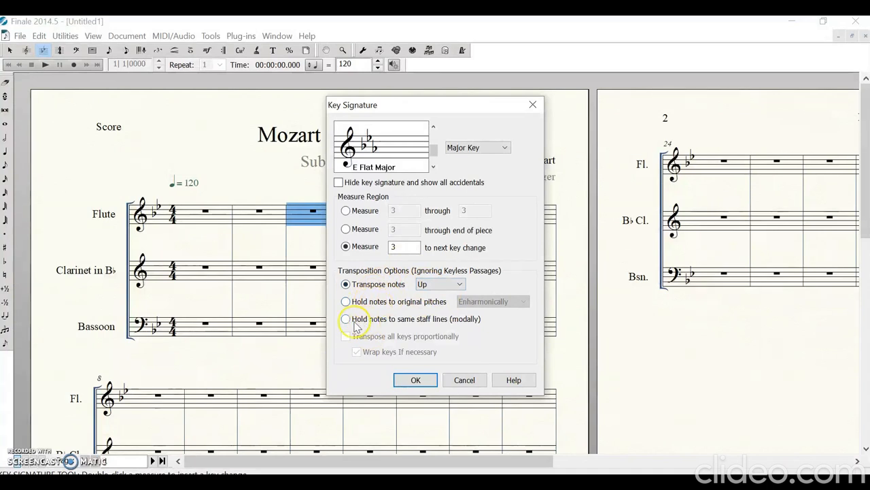
left_click(465, 380)
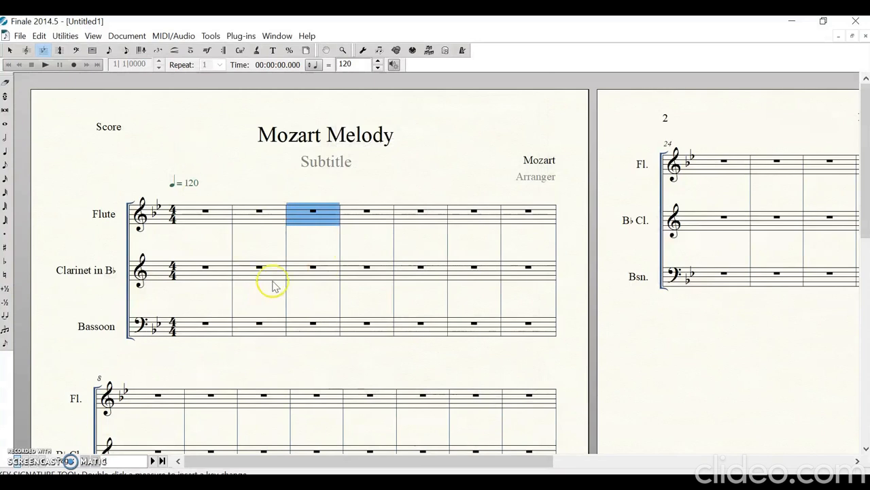
- Try a 5/4 meter and other beat settings for measure 1 with the Time Signature Tool, and cancel them
left_click(57, 51)
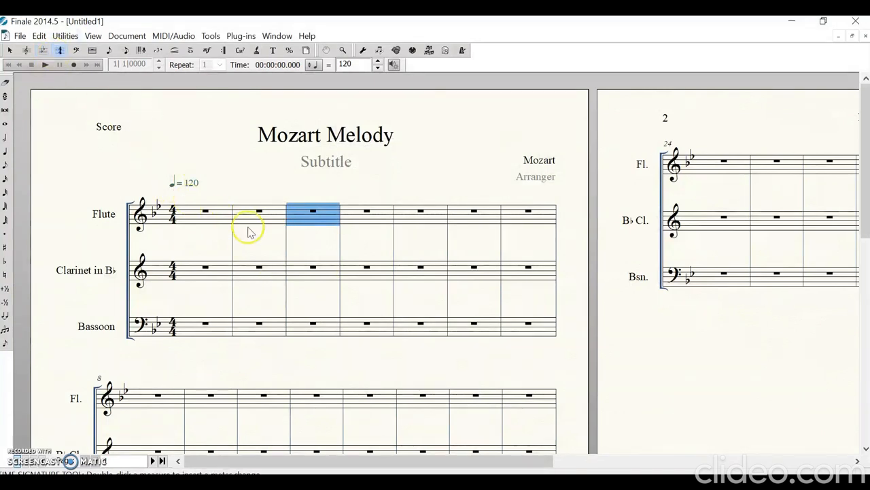
double_click(208, 216)
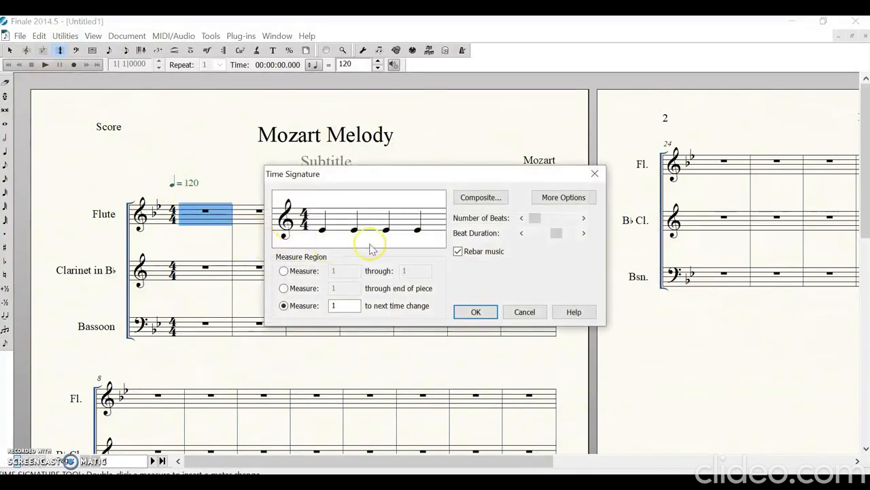
left_click(584, 218)
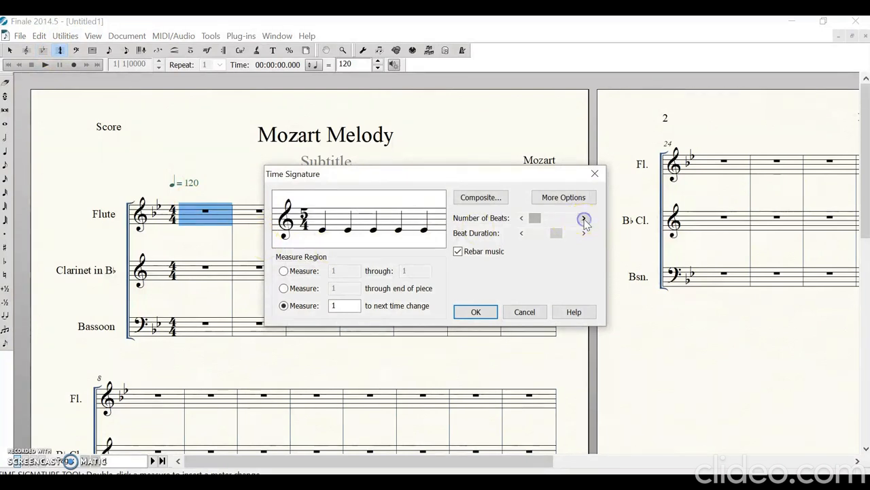
left_click(522, 217)
left_click(583, 233)
left_click(521, 234)
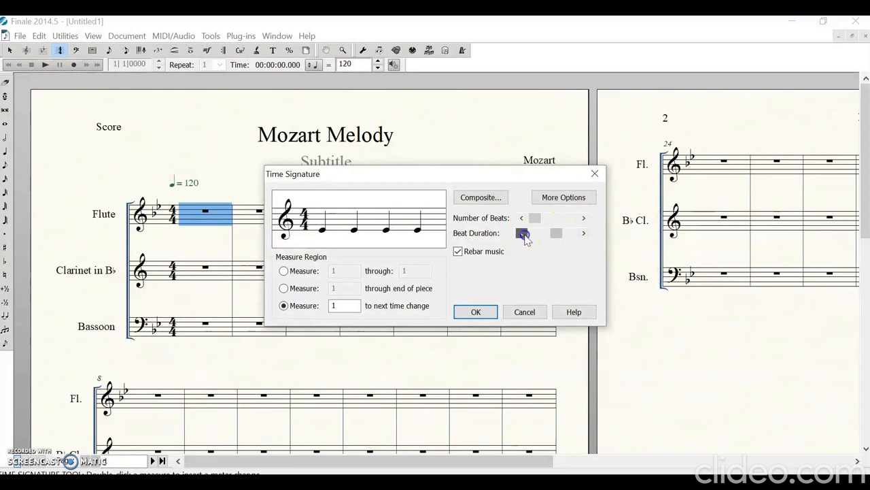
left_click(525, 312)
- Examine the available clefs for the Bassoon's first measure with the Clef Tool and close the dialog without changes
left_click(76, 49)
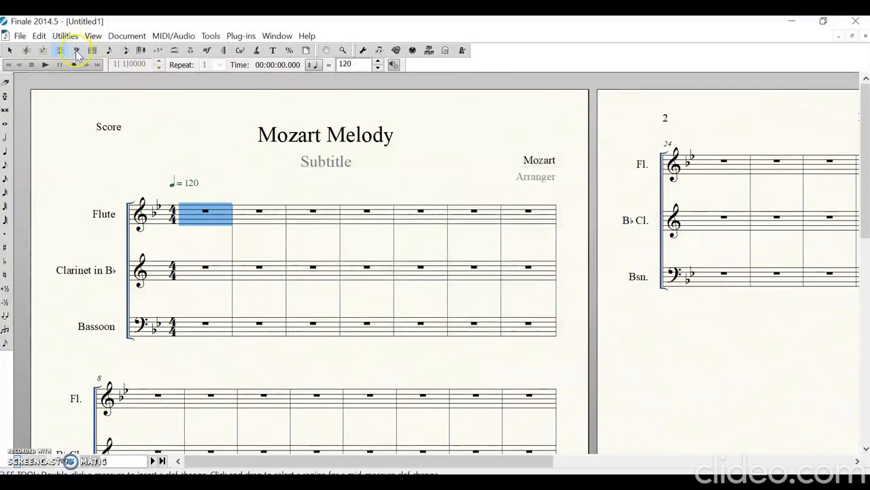
double_click(204, 325)
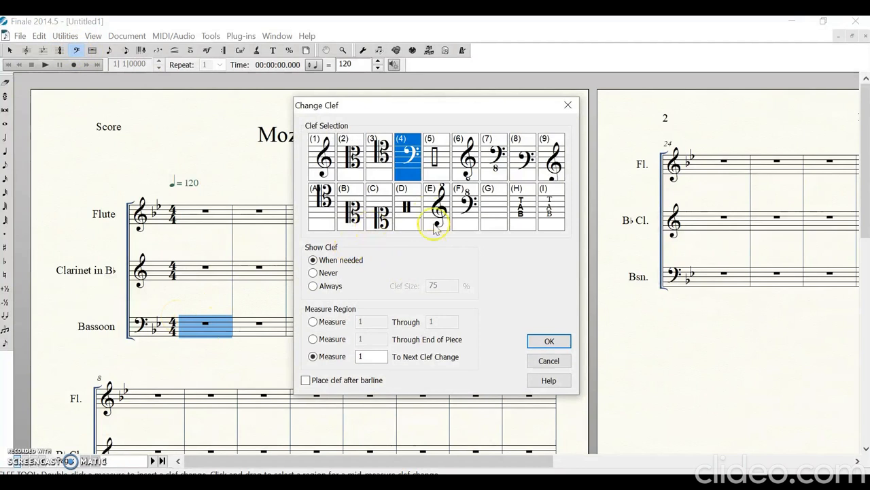
left_click(556, 365)
- Examine the attributes of measure 2, including its barline styles, with the Measure Tool and close them without changes
left_click(93, 51)
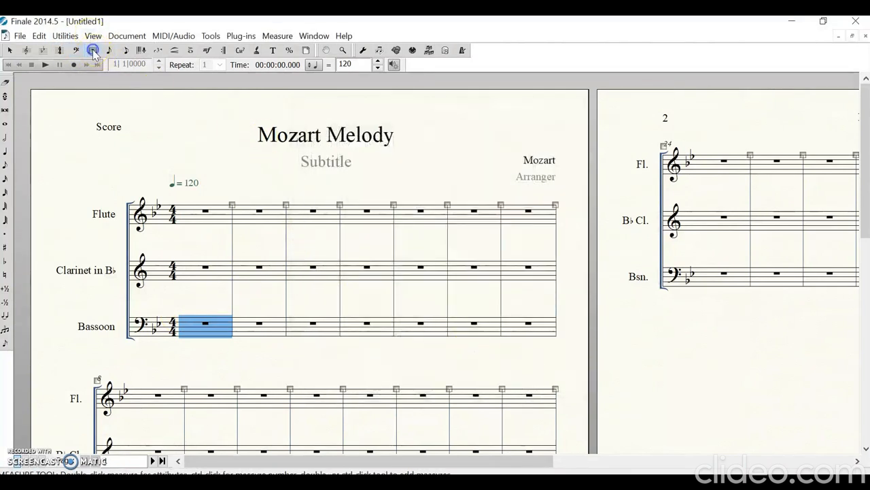
double_click(258, 210)
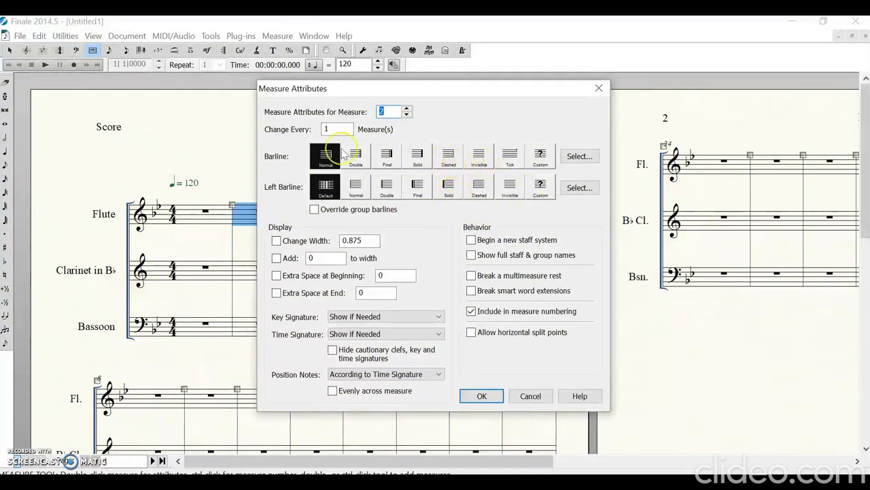
left_click(529, 396)
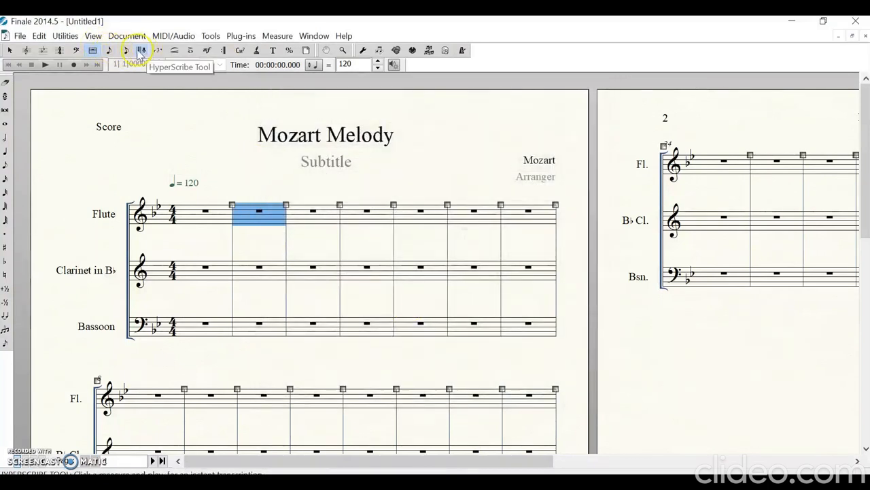
- Look at the Smart Shape, Articulation and Expression tools one after another
left_click(175, 51)
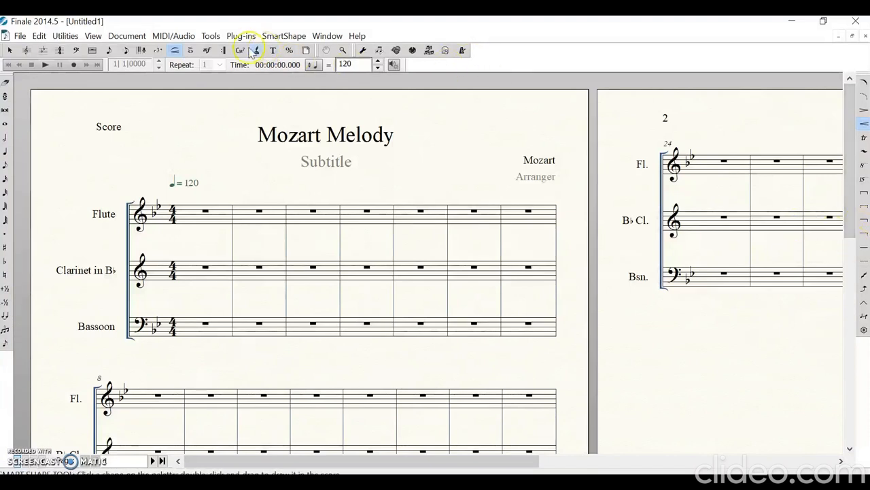
left_click(193, 51)
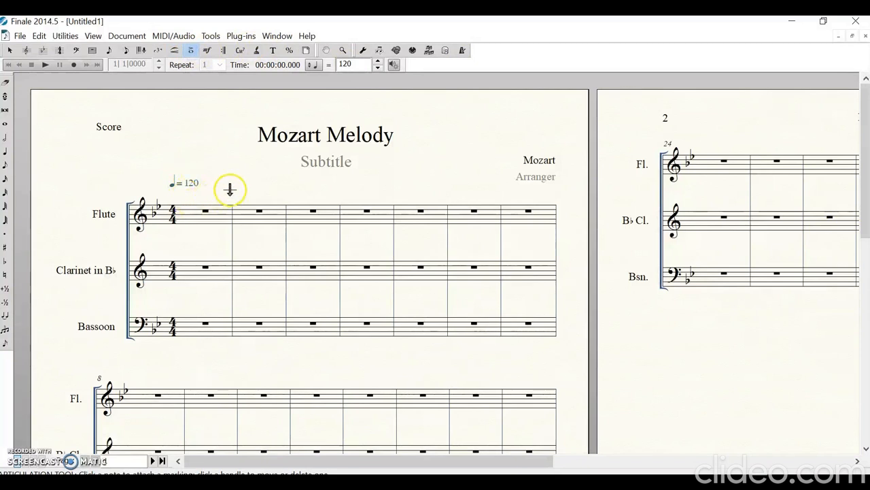
left_click(211, 54)
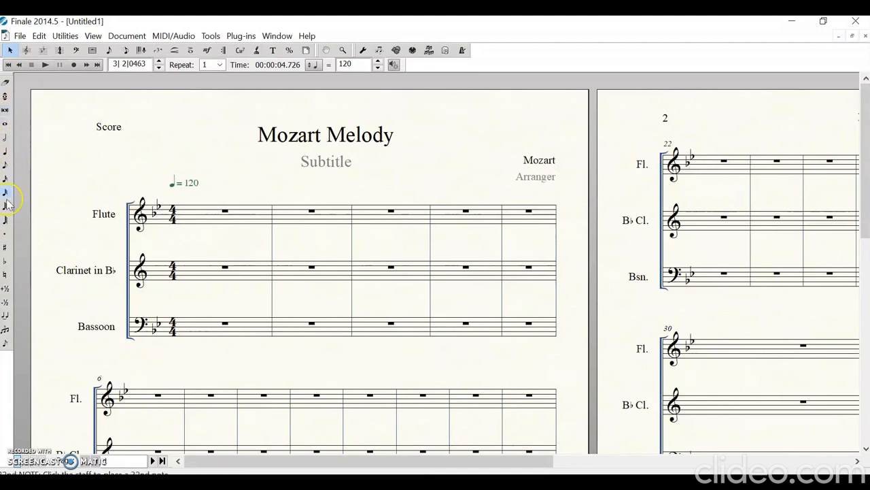
- Place a quarter note on the middle line at the start of the Flute's first measure with Simple Entry
left_click(8, 234)
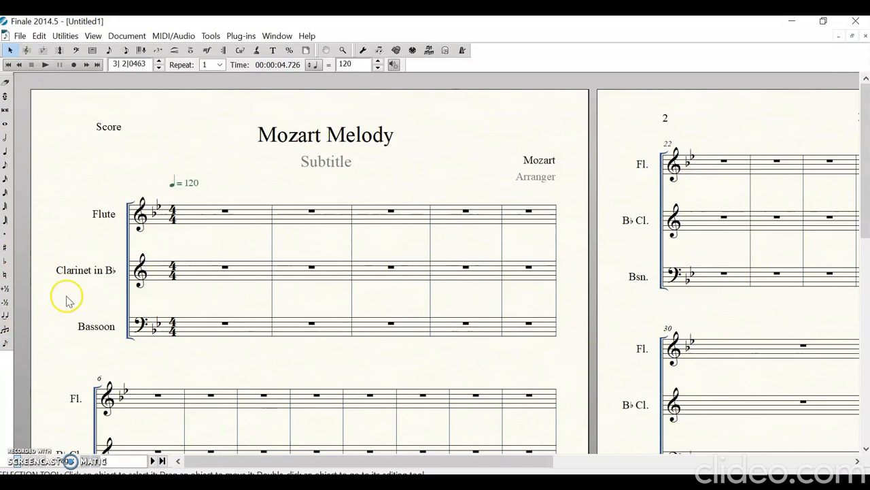
left_click(5, 316)
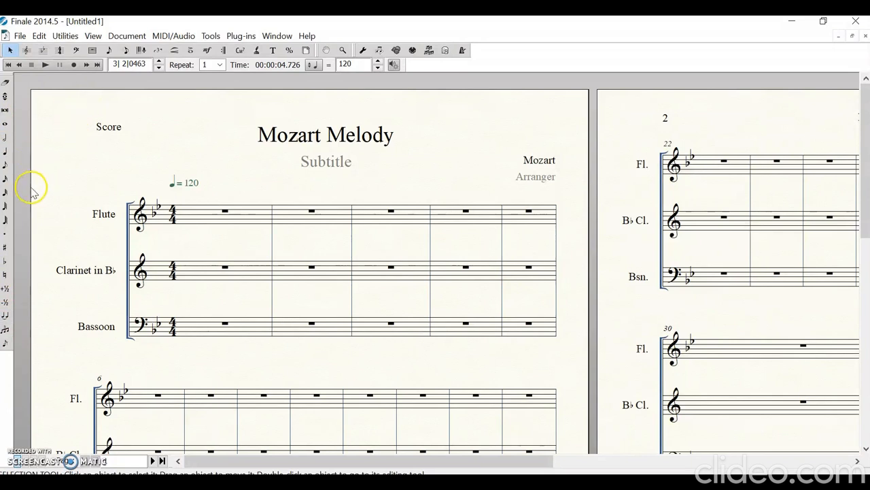
left_click(5, 151)
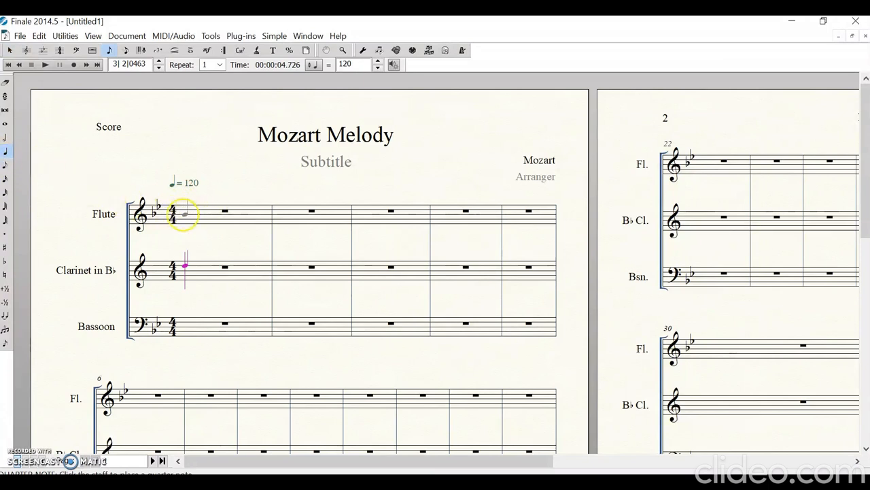
left_click(188, 214)
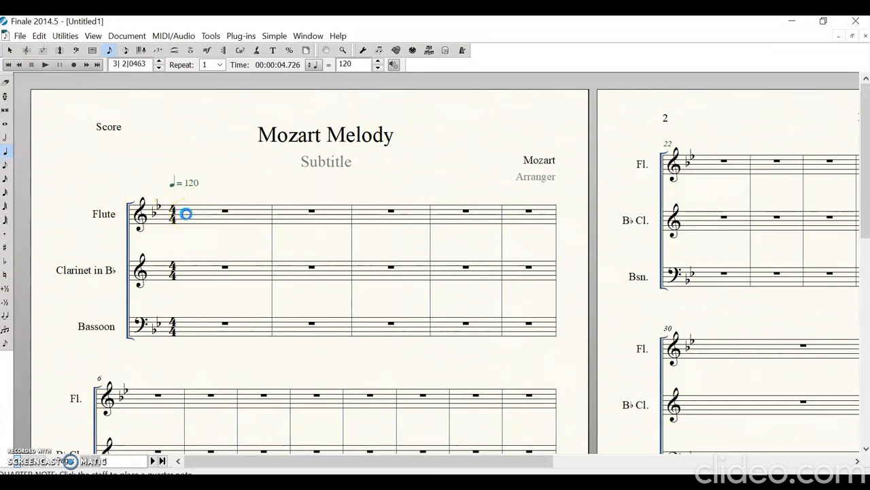
- Complete the Flute's first measure with another quarter note B-flat on the middle line and two quarter notes F on the top line
left_click(196, 214)
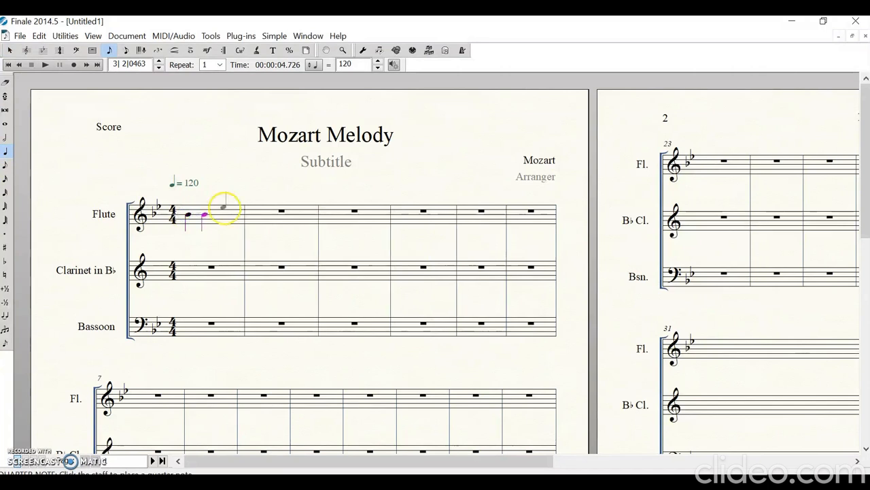
left_click(217, 206)
left_click(237, 205)
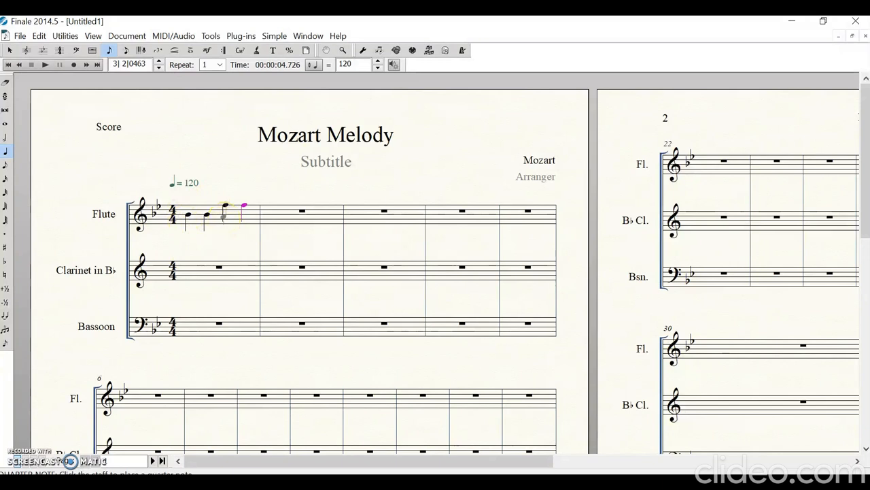
scroll(223, 217, "up", 2)
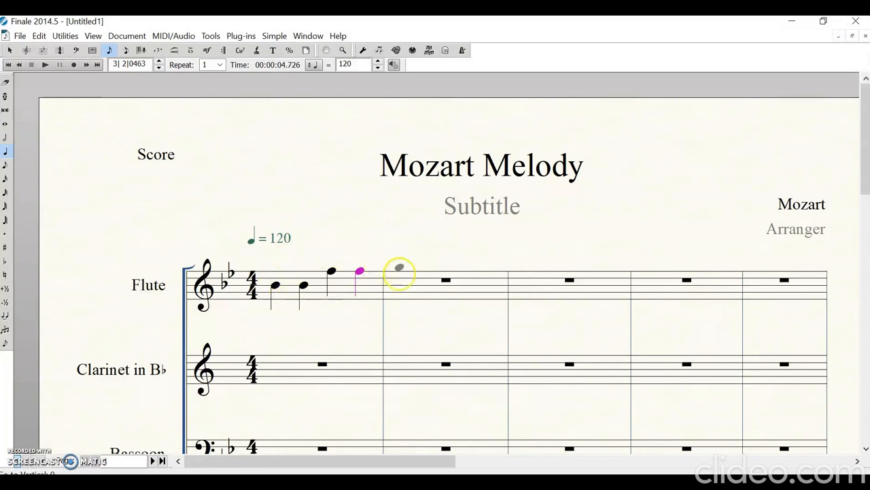
scroll(431, 294, "down", 2)
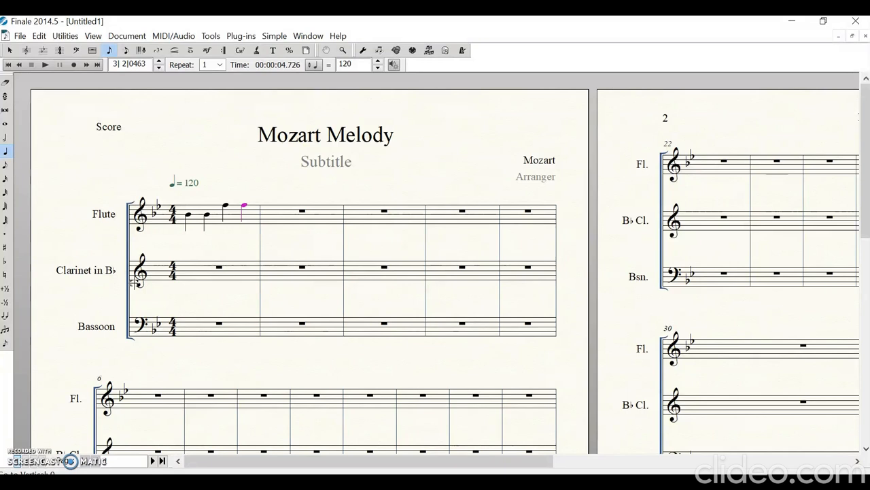
- Fill the Flute's second measure with two quarter notes G above the staff and a half note F
key("g")
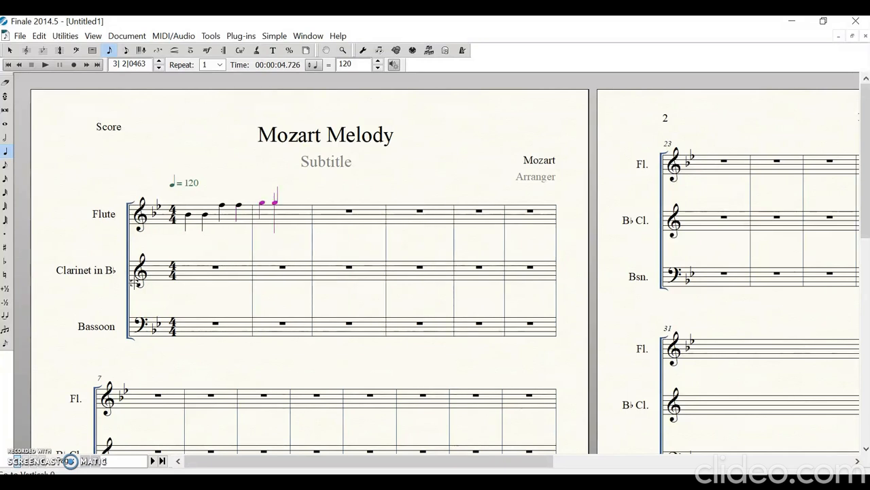
key("g")
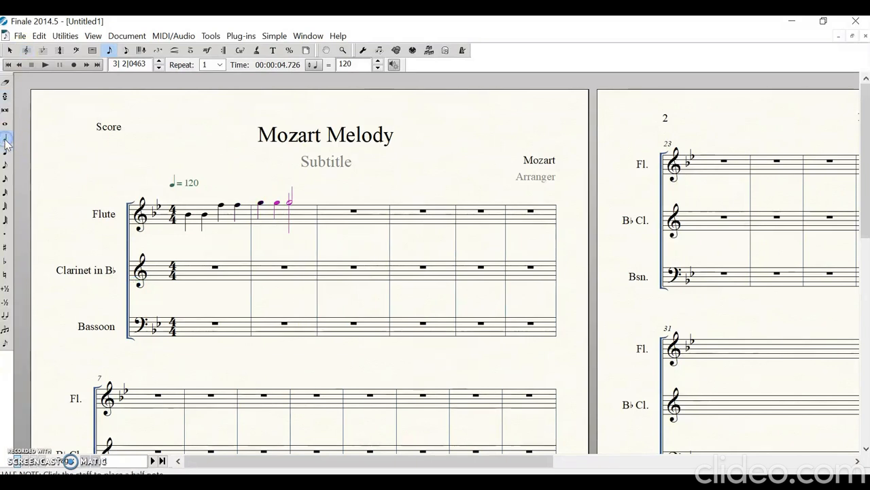
left_click(6, 141)
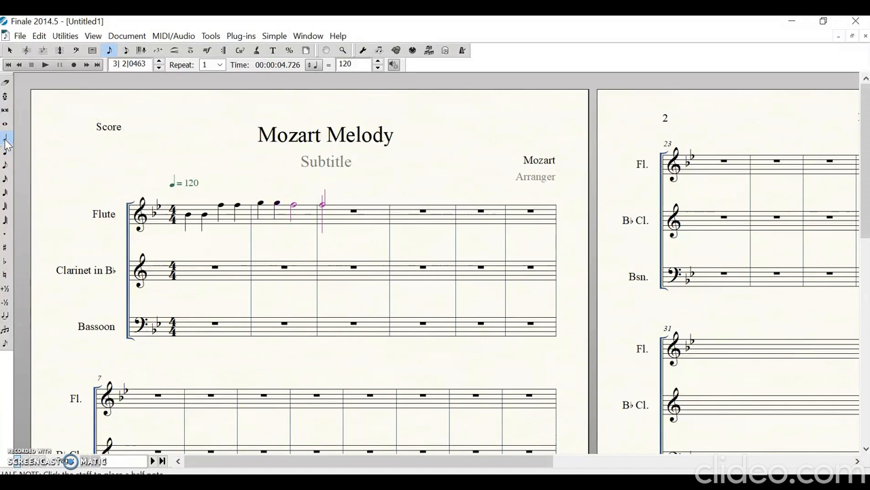
- Fill the Flute's measures 3 and 4 with quarter notes E-flat, E-flat, D, D, C, C and a closing half note B-flat
left_click(5, 151)
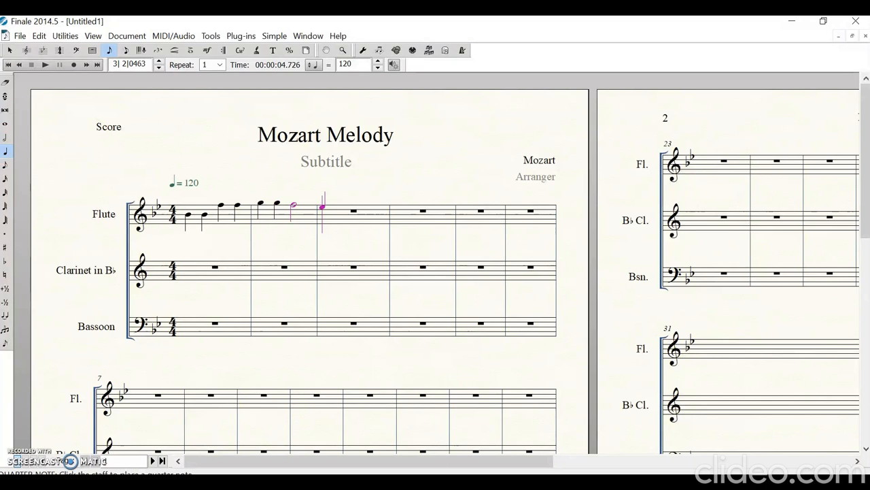
left_click(323, 206)
left_click(345, 207)
left_click(359, 210)
left_click(395, 212)
left_click(416, 212)
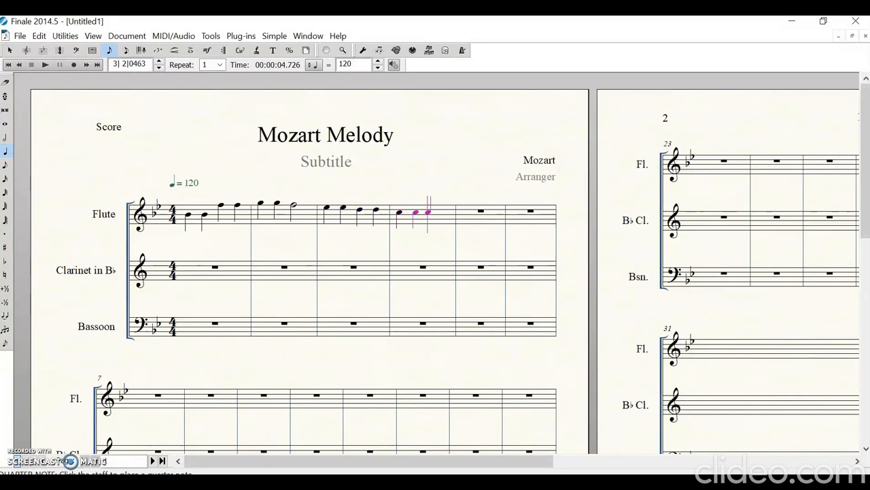
left_click(6, 137)
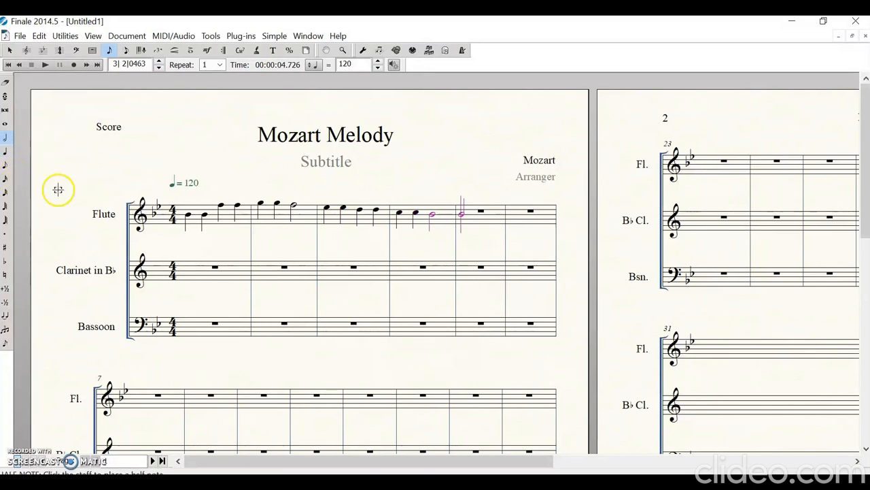
- Start the Clarinet's first measure with a quarter note and two eighth notes on low C below the staff
left_click(5, 152)
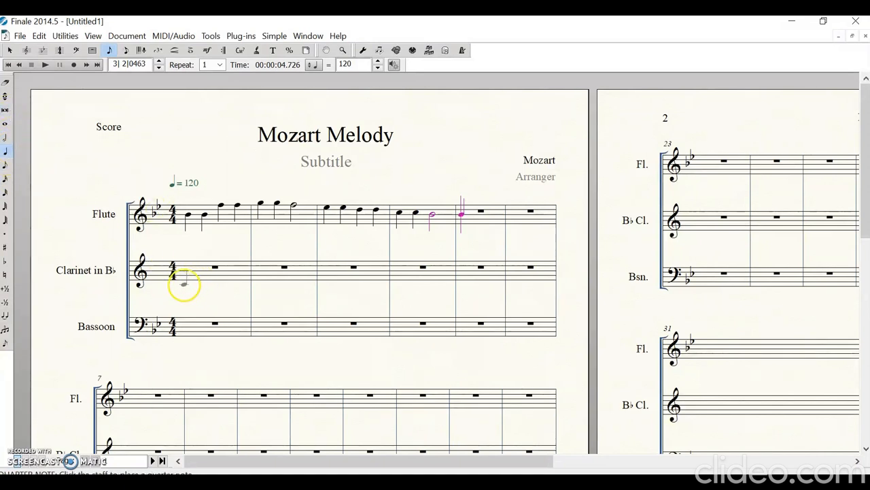
left_click(190, 285)
left_click(207, 285)
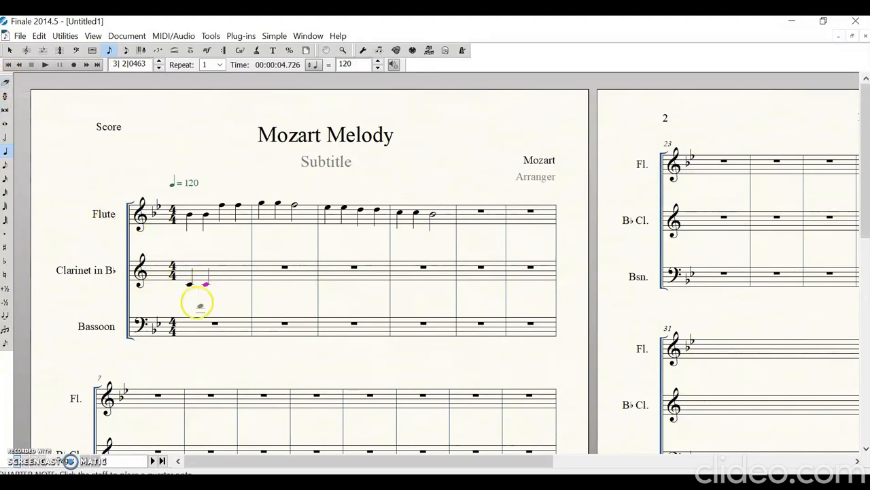
left_click(5, 165)
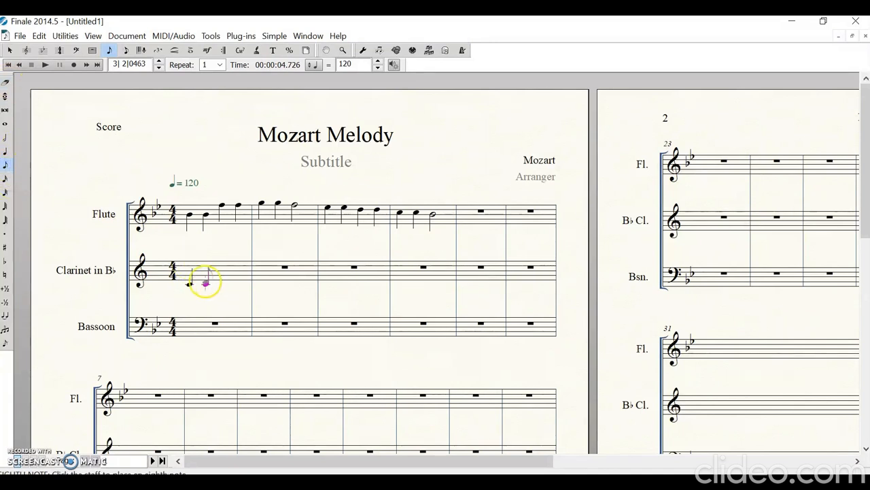
left_click(207, 282)
left_click(224, 282)
- Complete the Clarinet's first measure with a quarter note G followed by eighth notes G and A
left_click(10, 152)
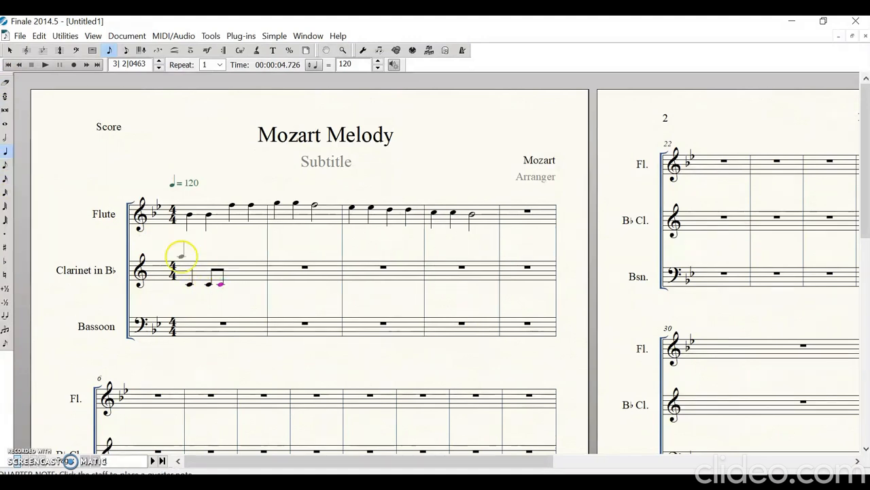
left_click(232, 274)
left_click(6, 165)
left_click(248, 272)
left_click(252, 270)
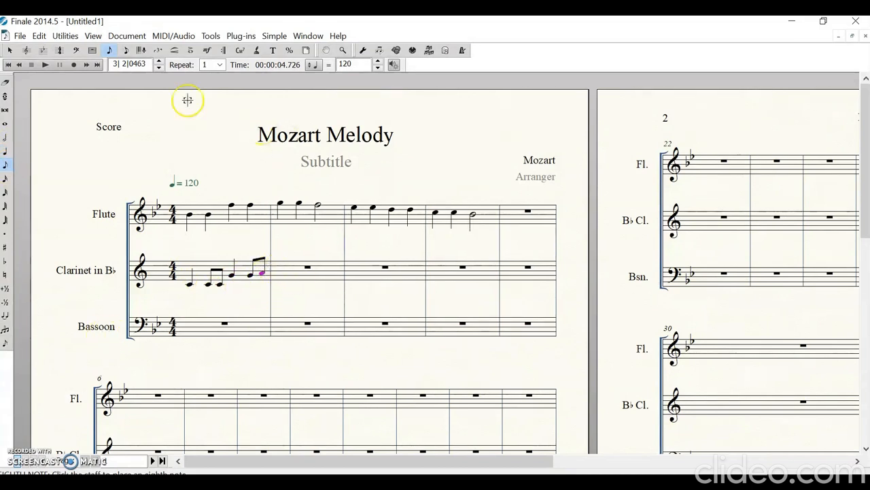
- Repitch the last eighth note of the Clarinet's first measure to G
left_click(5, 98)
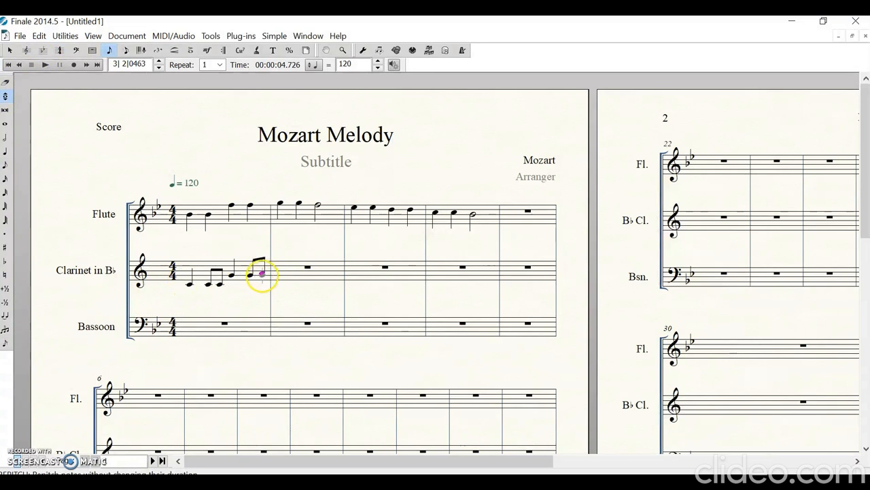
left_click(262, 275)
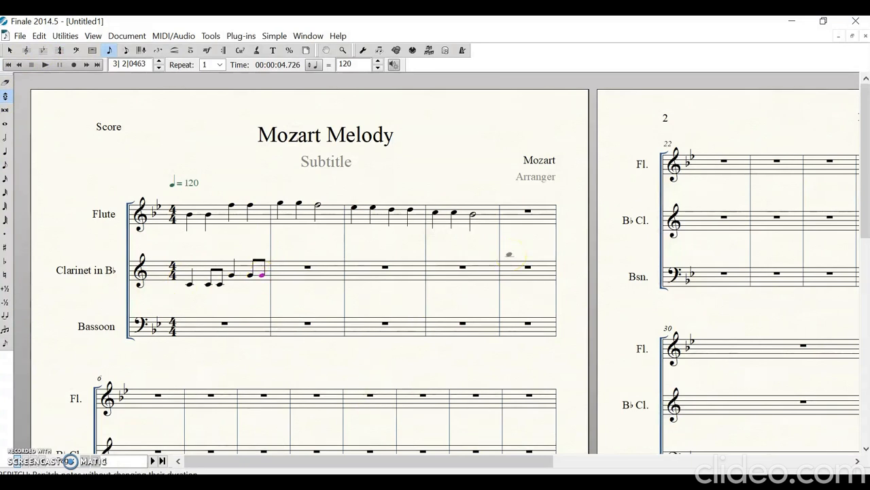
key("Up")
- Fill the Clarinet's second measure with a quarter note A, eighth notes A and F, and a half note G
left_click(5, 151)
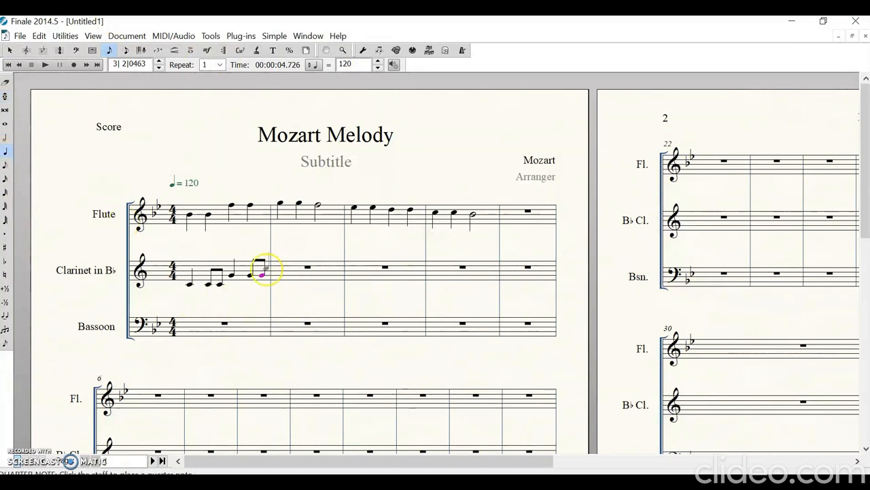
left_click(284, 274)
left_click(5, 166)
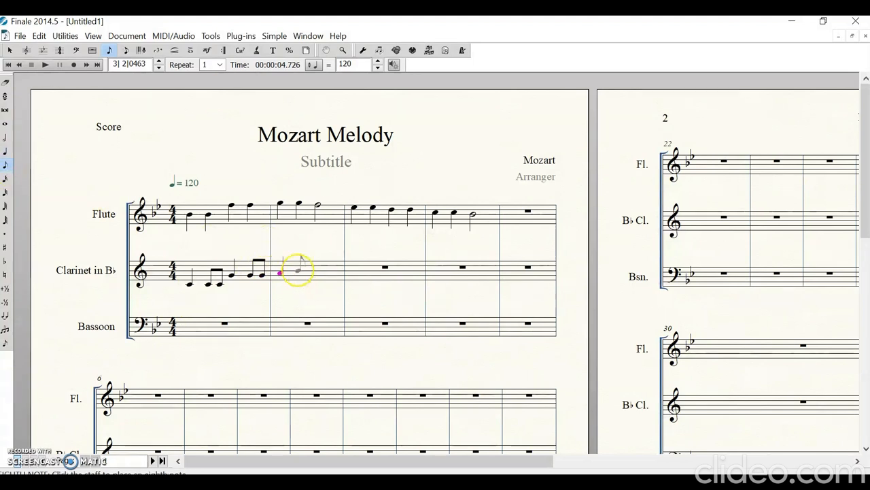
left_click(301, 274)
left_click(308, 277)
left_click(5, 137)
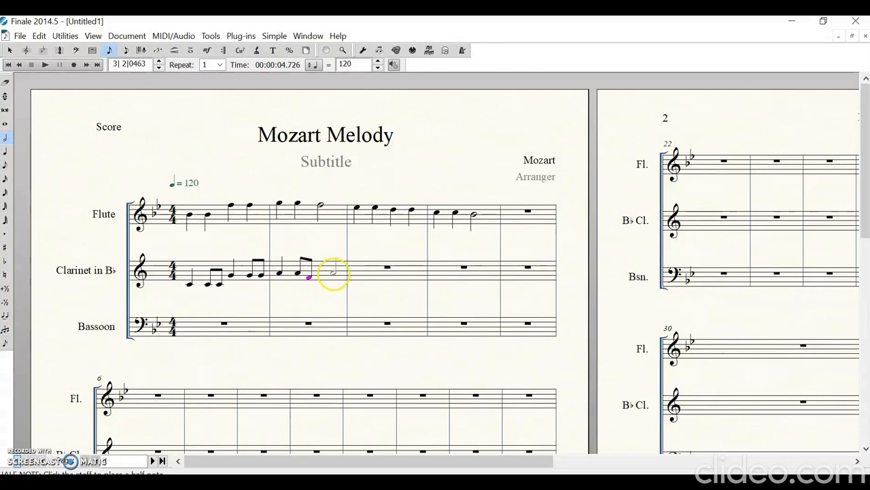
left_click(332, 275)
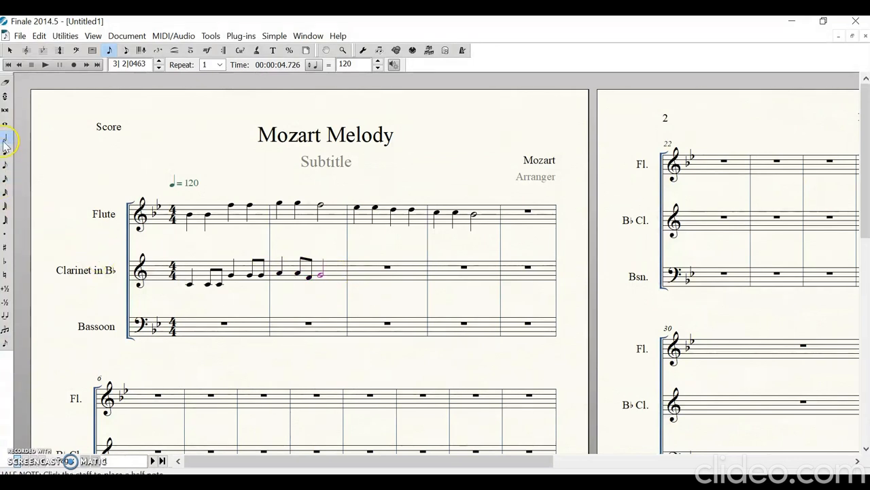
- Begin the Bassoon's first measure with four ascending eighth notes B-flat, C, D and E-flat
left_click(6, 166)
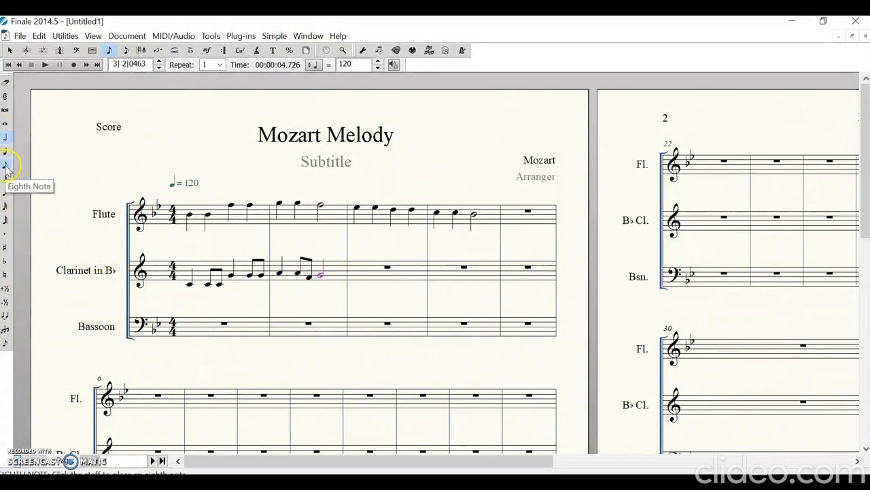
left_click(190, 328)
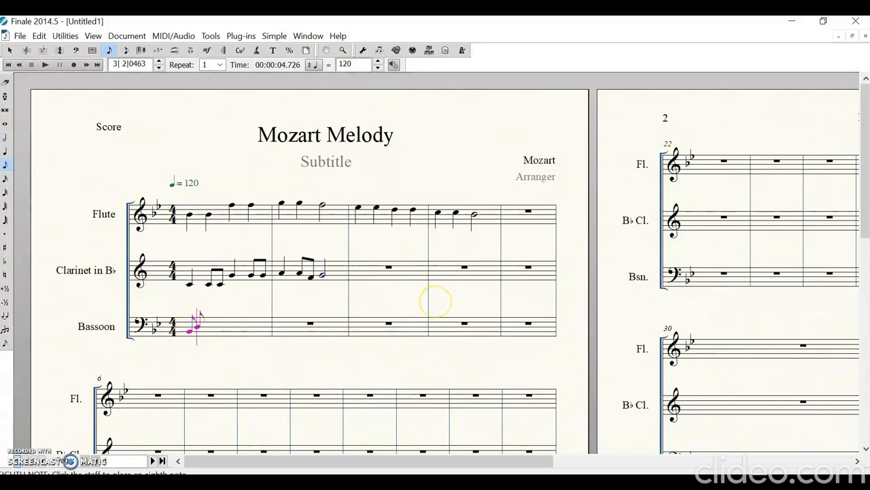
left_click(202, 328)
left_click(214, 327)
left_click(224, 326)
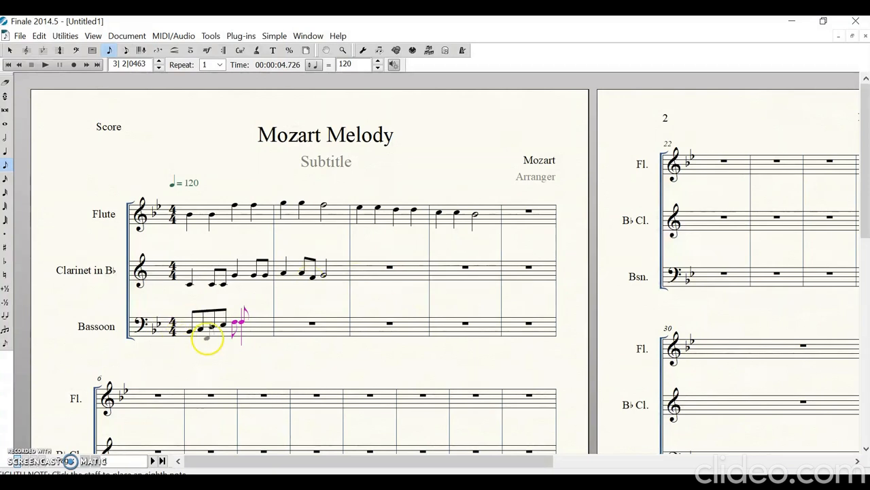
- Complete the Bassoon's first measure with a quarter note F and two eighth notes F
left_click(6, 153)
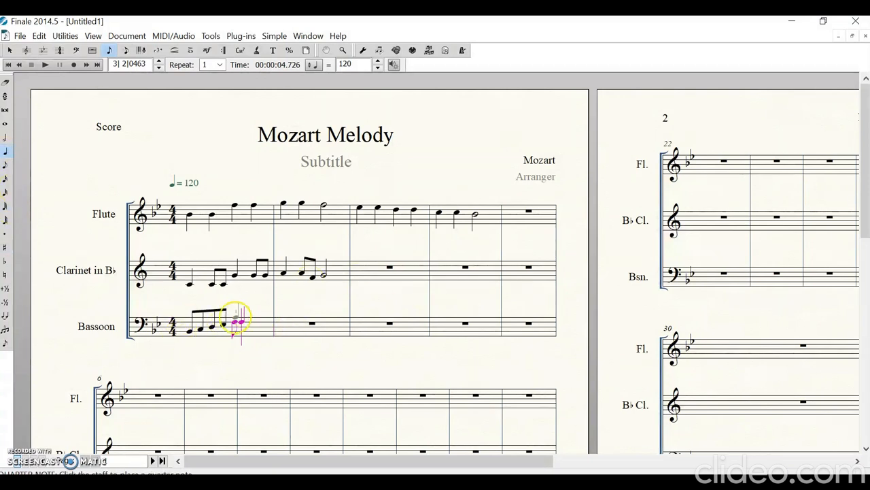
left_click(236, 322)
left_click(6, 164)
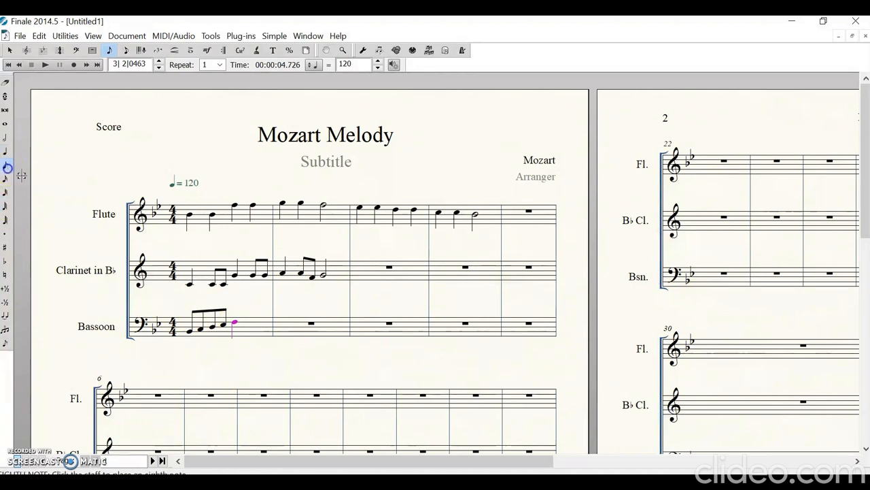
left_click(254, 324)
left_click(265, 322)
- Fill the Bassoon's second measure with eighth notes G and F, a quarter note E-flat and a half note F
left_click(6, 154)
left_click(5, 164)
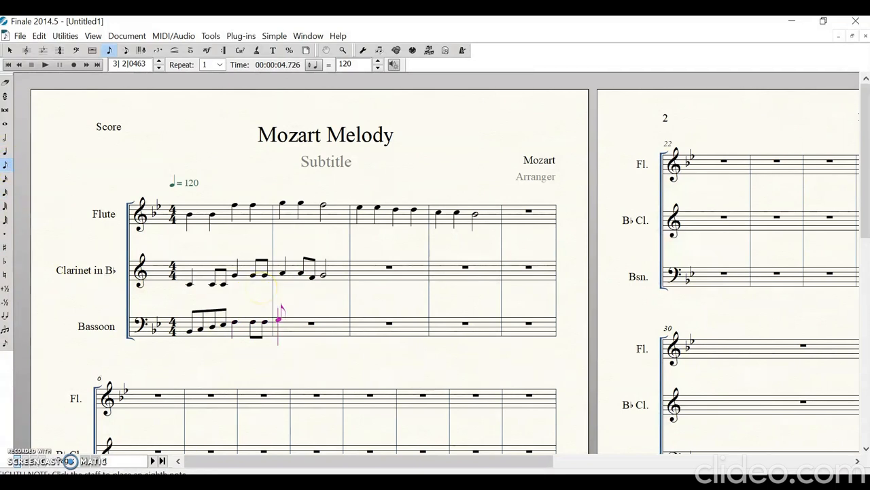
left_click(289, 320)
left_click(6, 151)
key("Return")
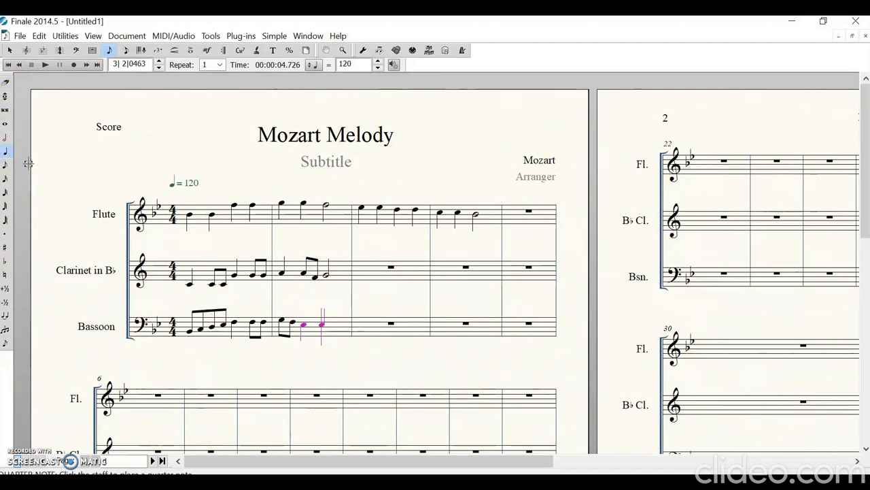
left_click(6, 138)
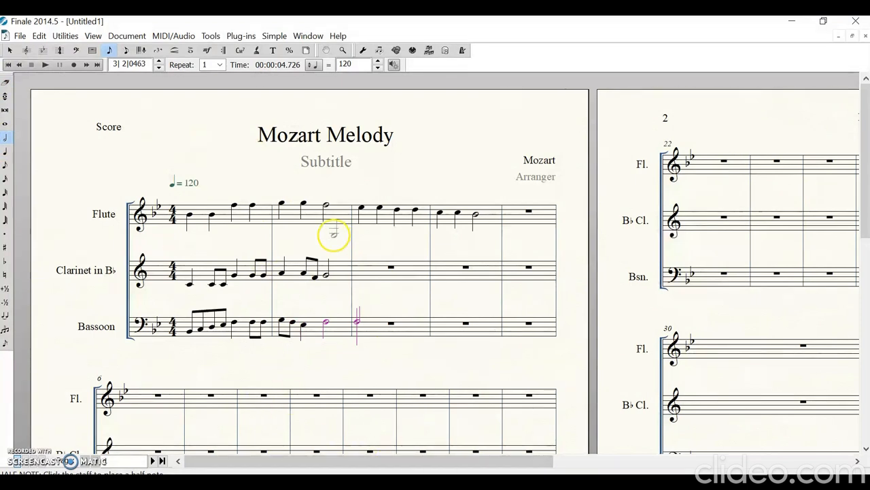
- Rewind to the beginning and set playback to always start at the current counter setting
left_click(8, 64)
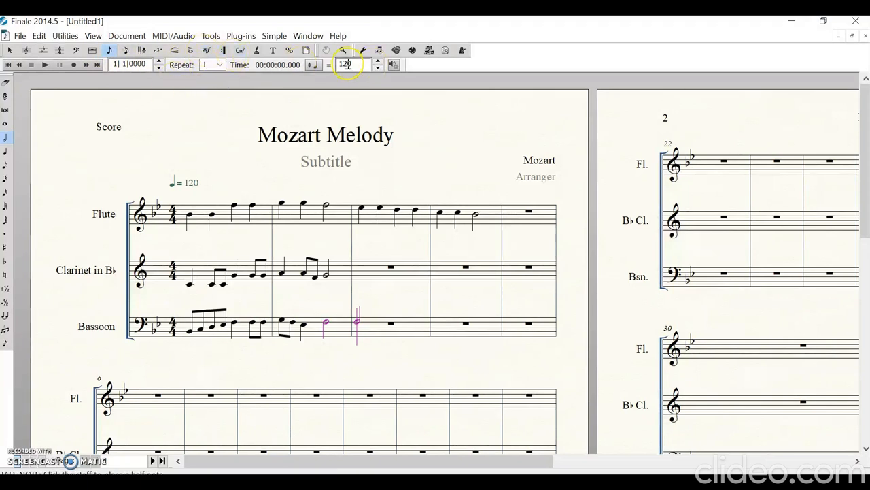
left_click(393, 65)
left_click(324, 233)
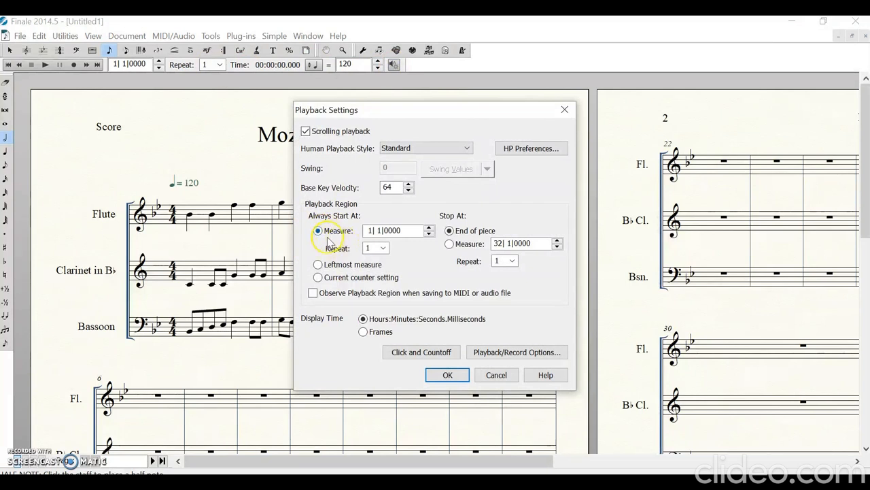
left_click(332, 277)
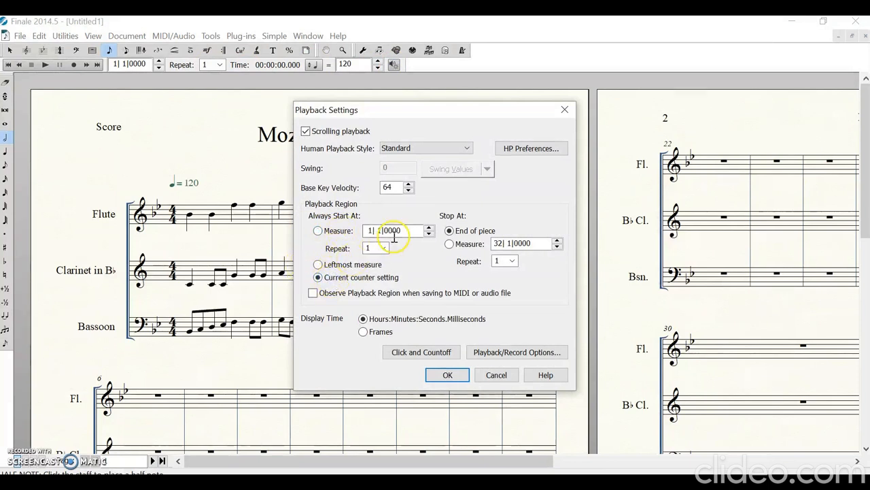
left_click(429, 372)
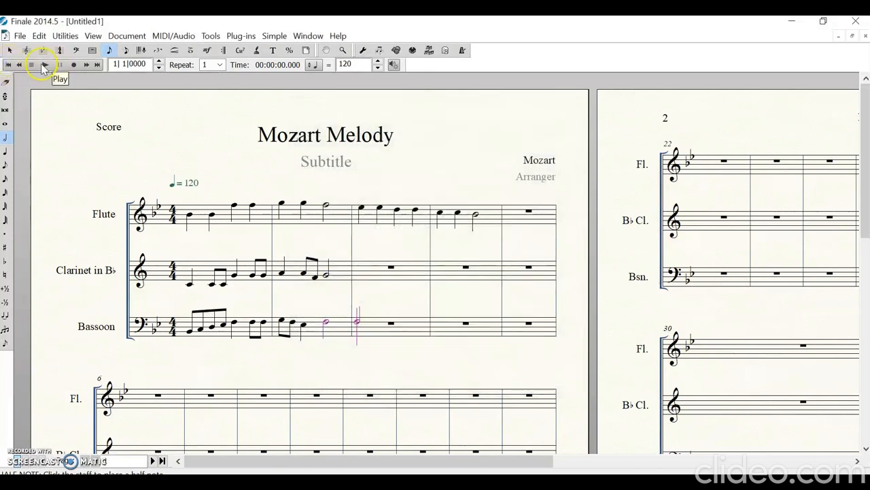
- Play back the score from the first measure and pause it once the entered notes have been heard
left_click(45, 65)
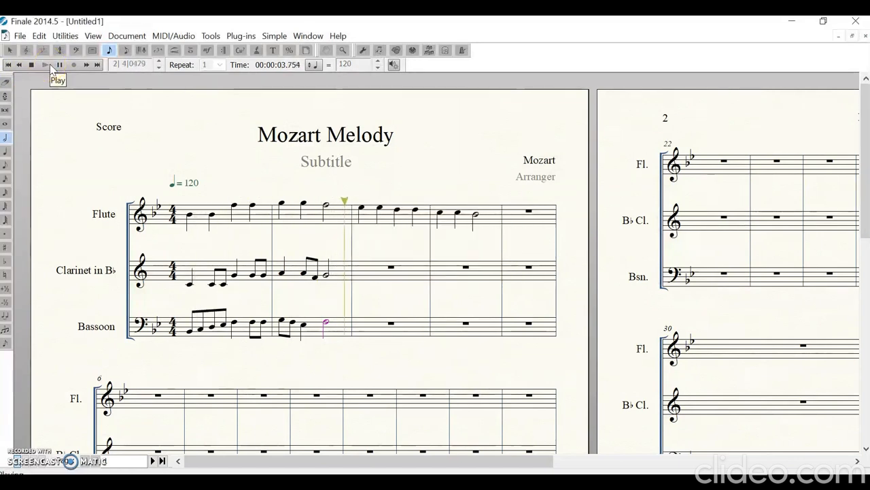
left_click(59, 67)
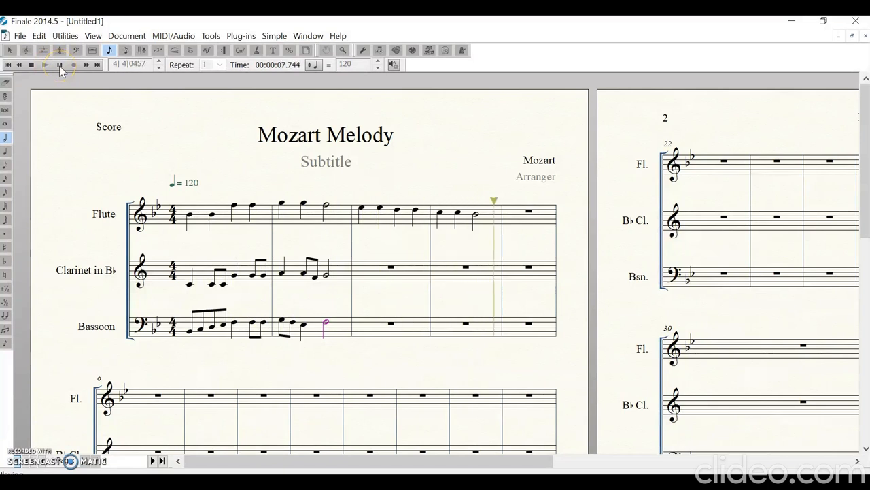
- Set the playback counter to measure 2, play the score from there and stop it once measure 3 is reached
left_click(60, 65)
left_click(115, 204)
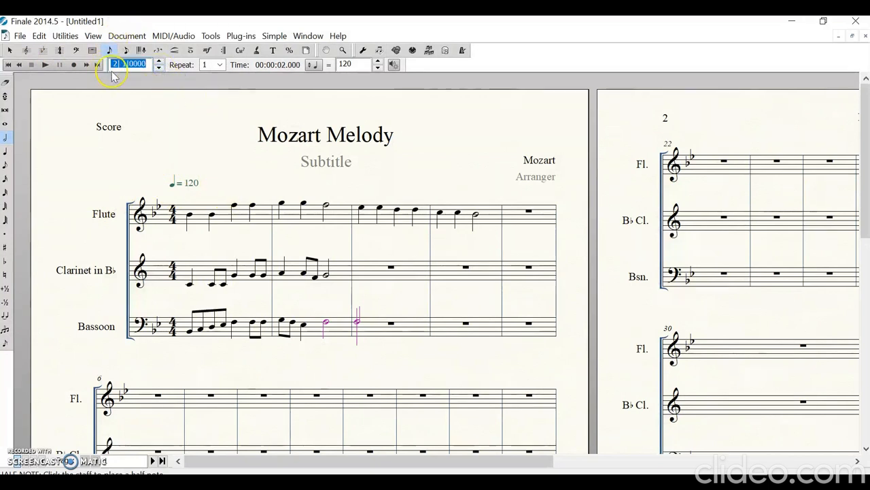
left_click(46, 64)
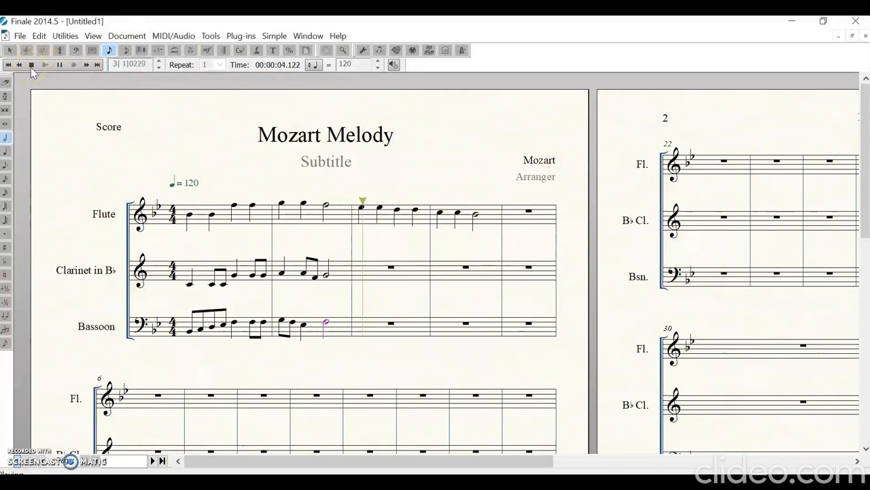
left_click(32, 64)
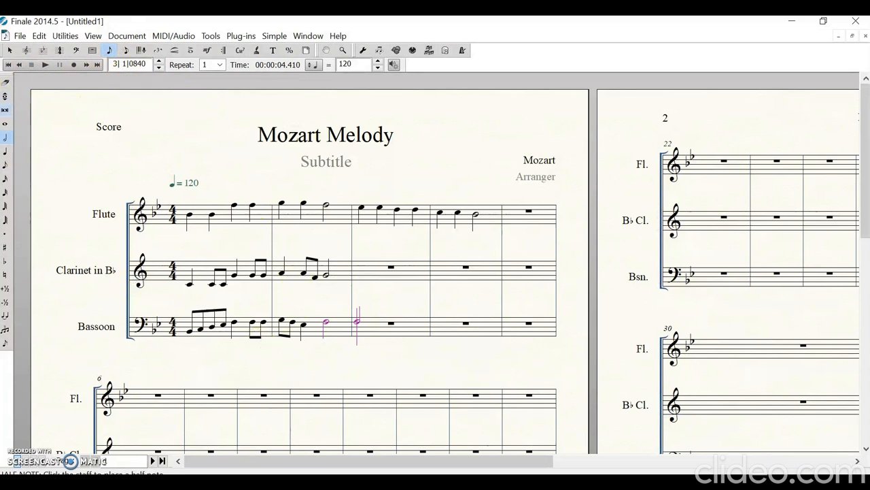
- Clear the Flute's notes from measures 3 and 4
left_click(9, 51)
left_click_drag(354, 193, 501, 249)
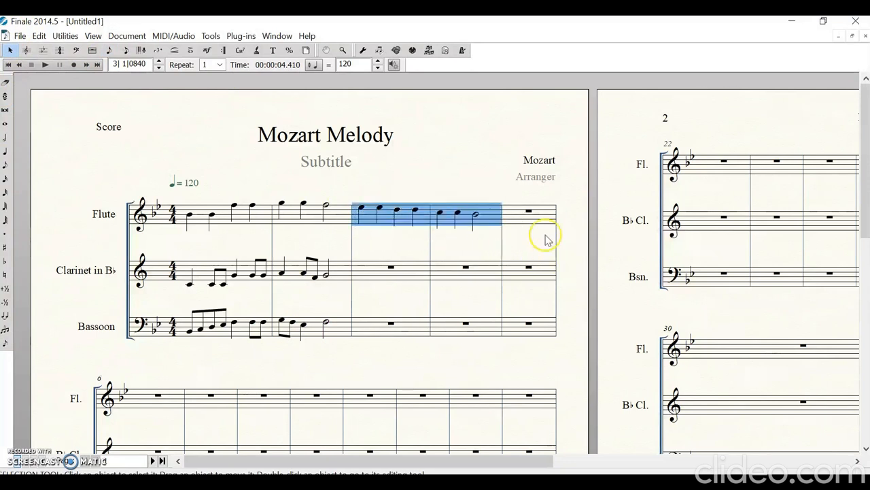
key("Delete")
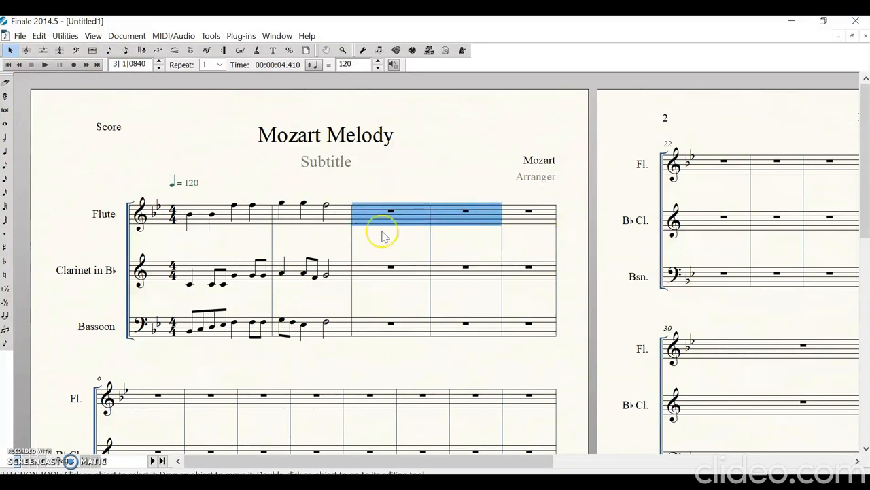
left_click(436, 245)
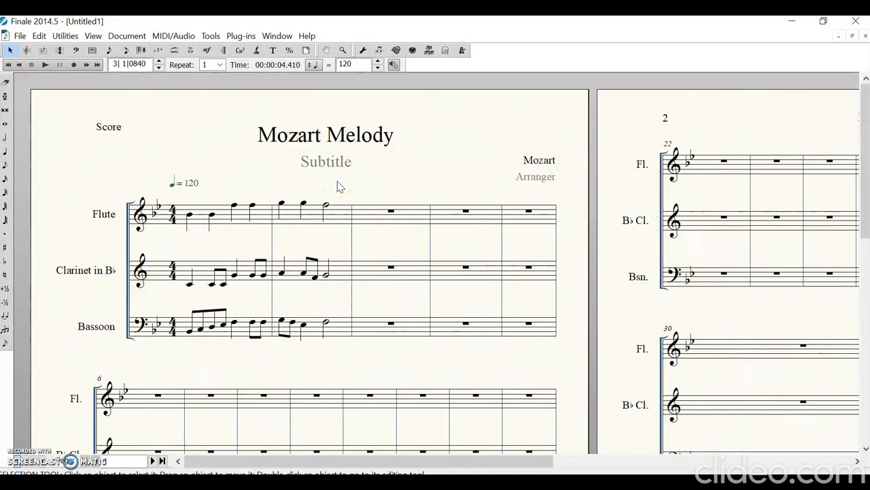
- Add a slur over the Bassoon's opening notes, from the first eighth note to the quarter note F
left_click(176, 51)
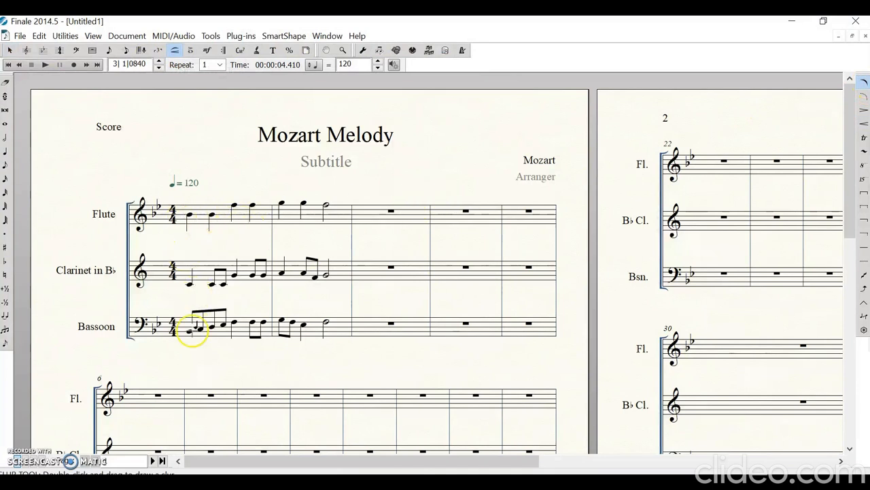
double_click(188, 328)
mouse_move(188, 328)
left_mouse_down()
mouse_move(204, 319)
mouse_move(229, 326)
mouse_move(233, 314)
mouse_move(189, 333)
mouse_move(221, 339)
mouse_move(239, 329)
mouse_move(234, 319)
left_mouse_up()
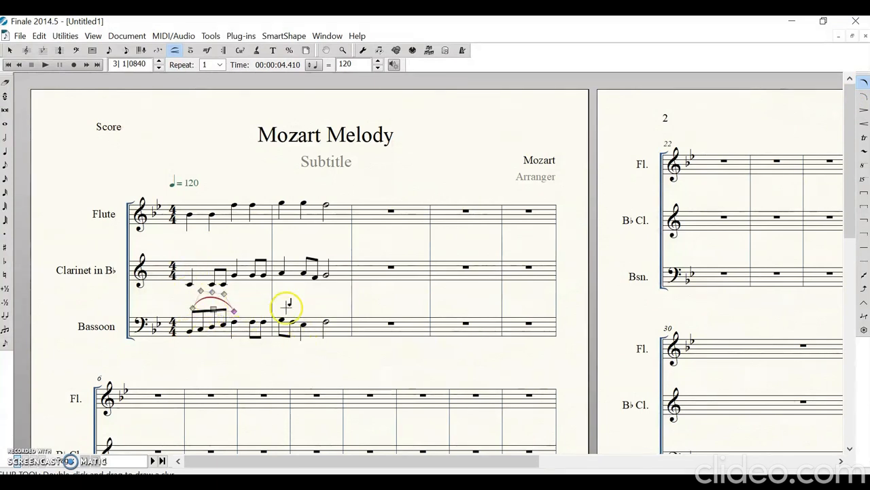
- Add a crescendo hairpin beneath the first measure of the Flute, Clarinet and Bassoon staves
left_click(864, 124)
double_click(193, 237)
mouse_move(193, 237)
left_mouse_down()
mouse_move(340, 235)
mouse_move(272, 236)
left_mouse_up()
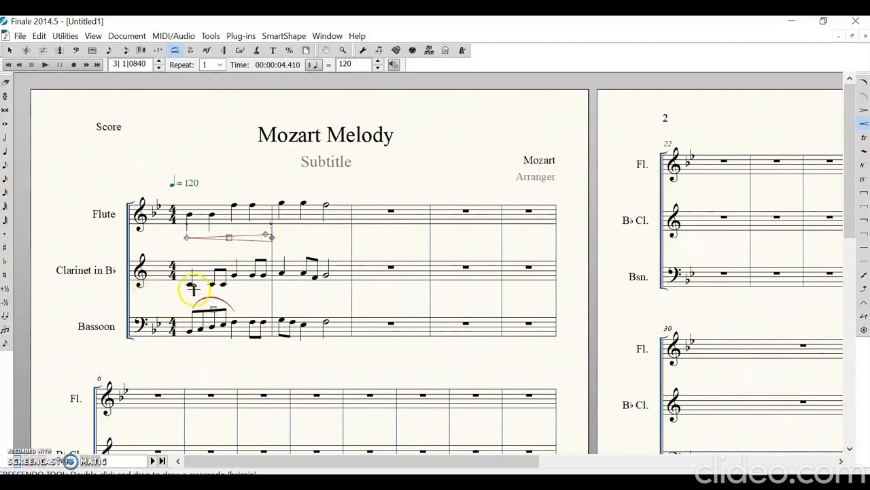
double_click(188, 290)
mouse_move(188, 290)
left_mouse_down()
mouse_move(258, 281)
mouse_move(271, 290)
left_mouse_up()
double_click(188, 340)
mouse_move(188, 340)
left_mouse_down()
mouse_move(273, 346)
mouse_move(230, 348)
left_mouse_up()
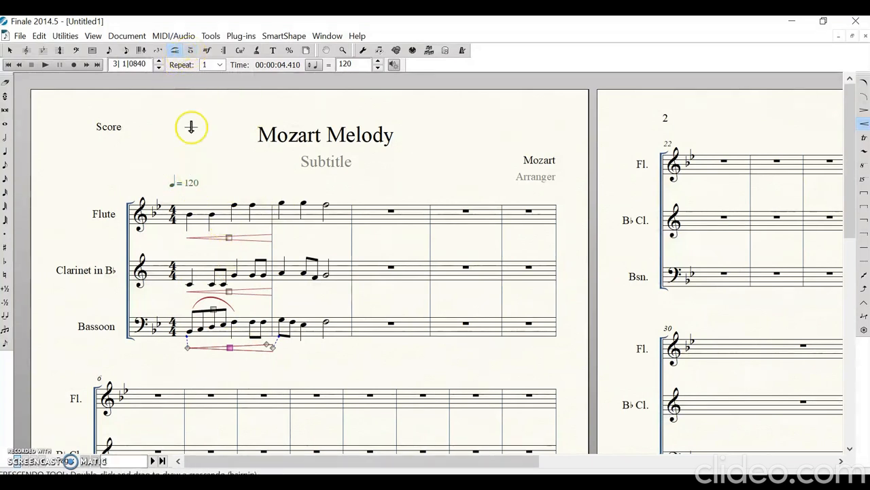
- Apply staccato articulations to the Clarinet's two eighth notes in the second measure
left_click(190, 51)
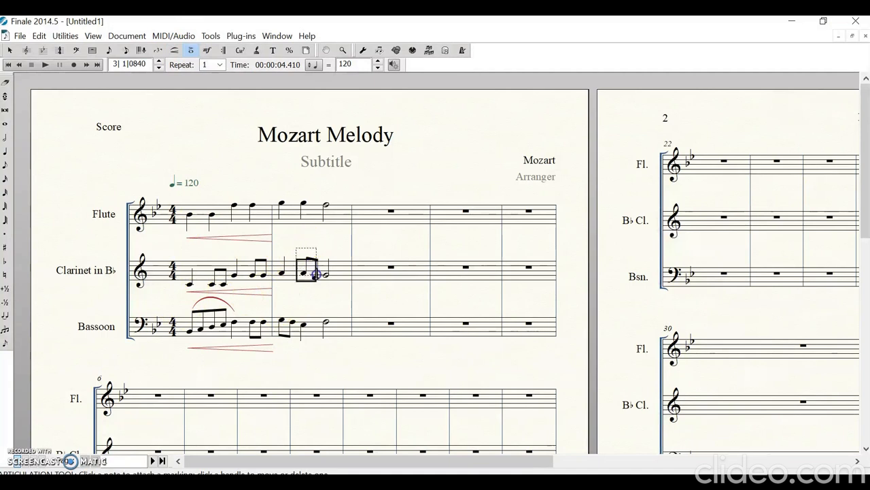
left_click_drag(322, 286, 321, 285)
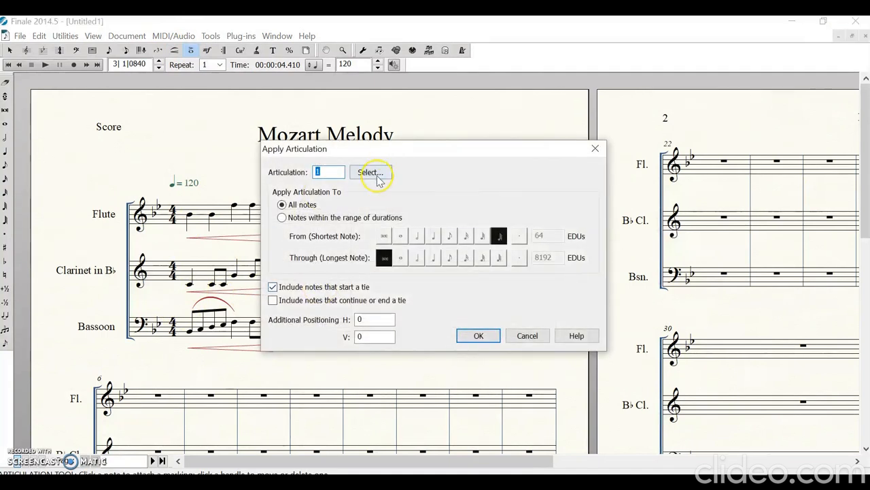
left_click(372, 172)
left_click(325, 162)
left_click(325, 162)
left_click(485, 335)
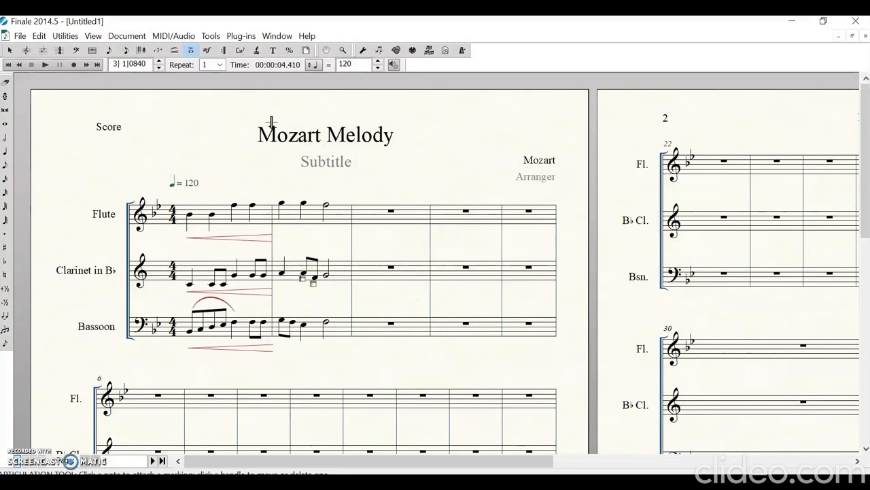
- Assign a p dynamic to the start of the first measure on all three staves
left_click(210, 51)
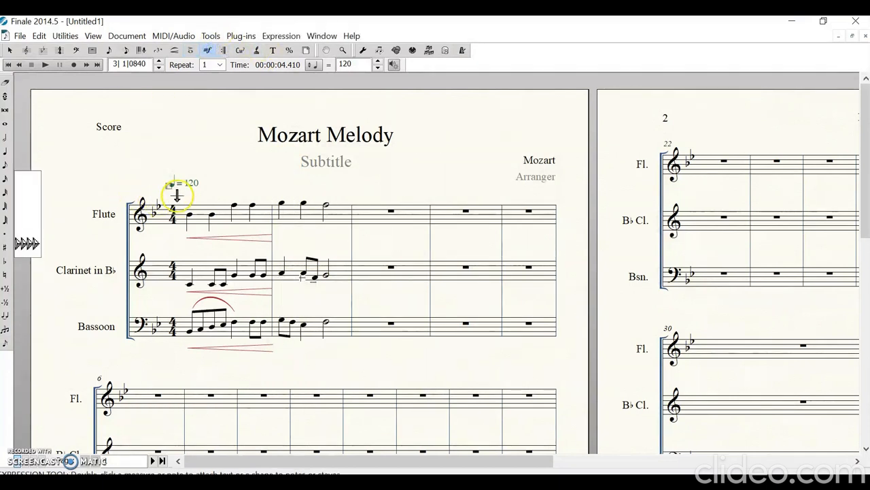
double_click(197, 350)
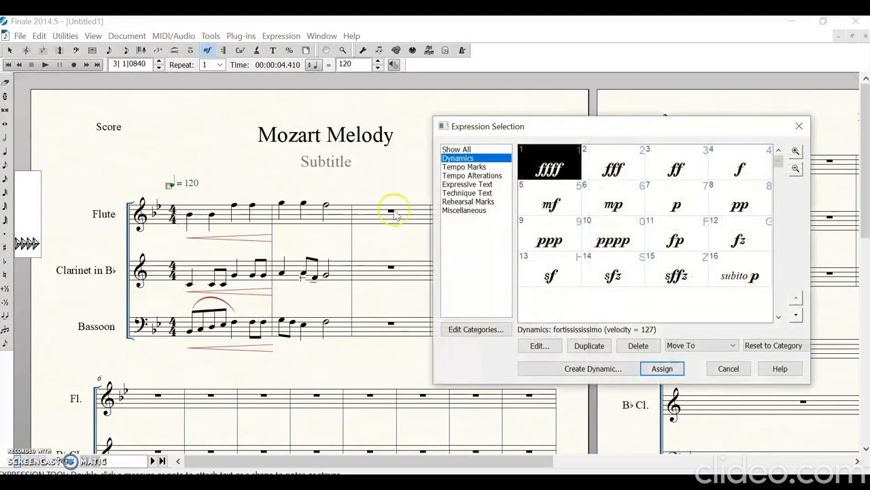
double_click(673, 203)
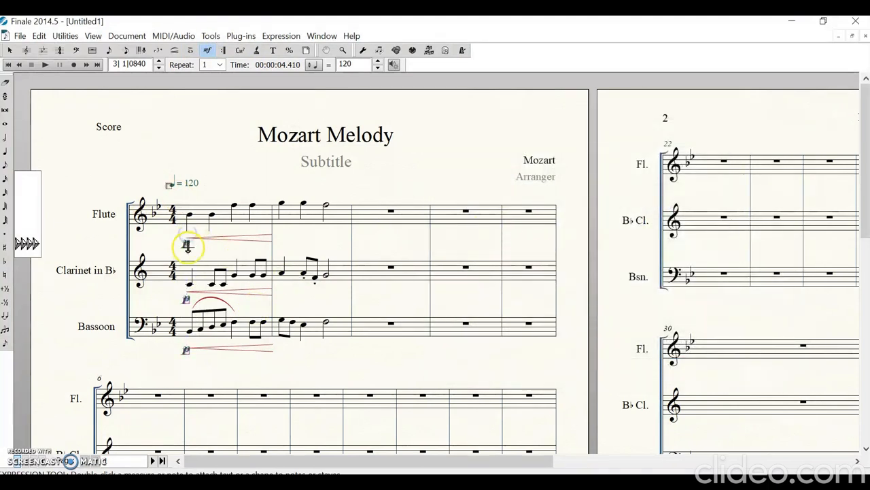
- Open the expression choices for the second measure and examine the tempo, expressive text, technique text, rehearsal mark and miscellaneous categories
double_click(295, 352)
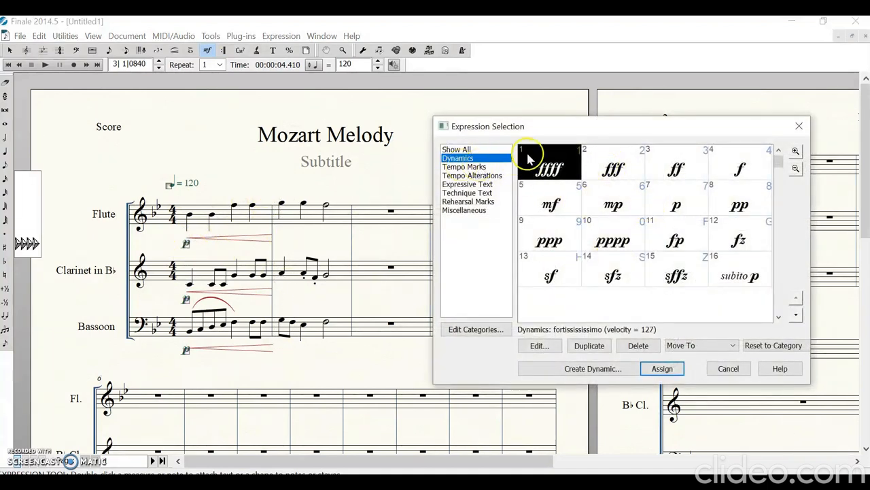
left_click(477, 167)
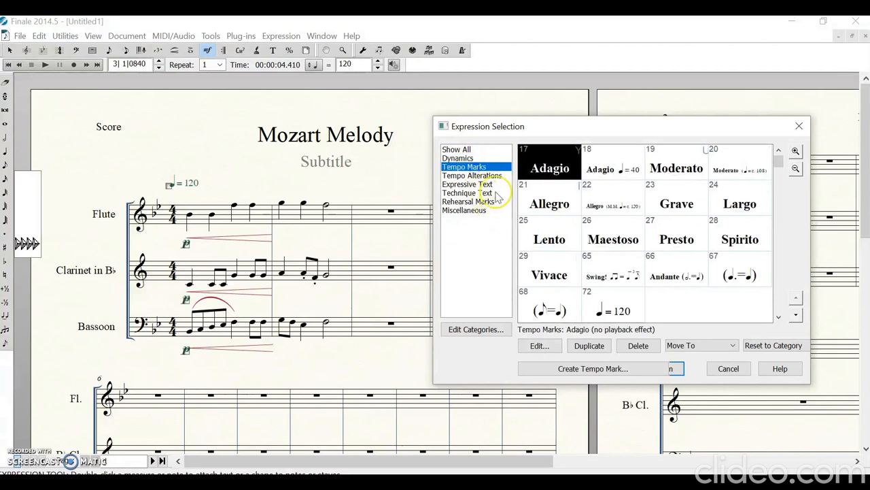
left_click(480, 178)
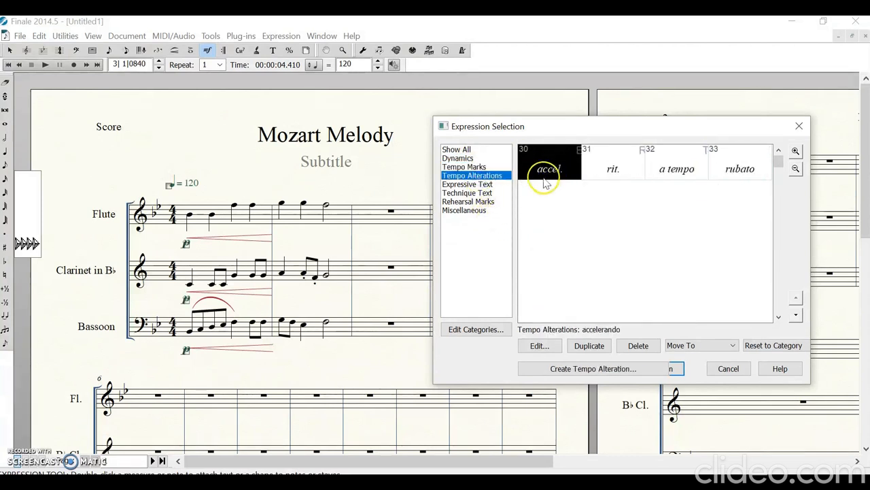
left_click(469, 192)
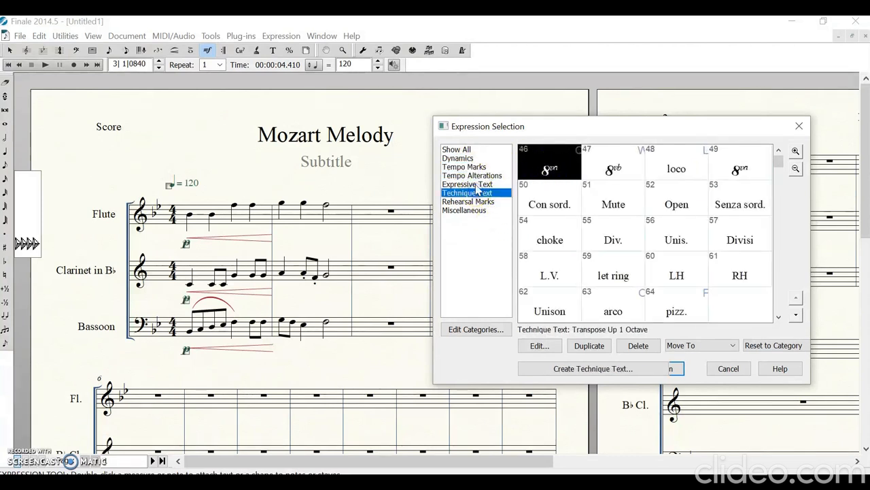
left_click(469, 184)
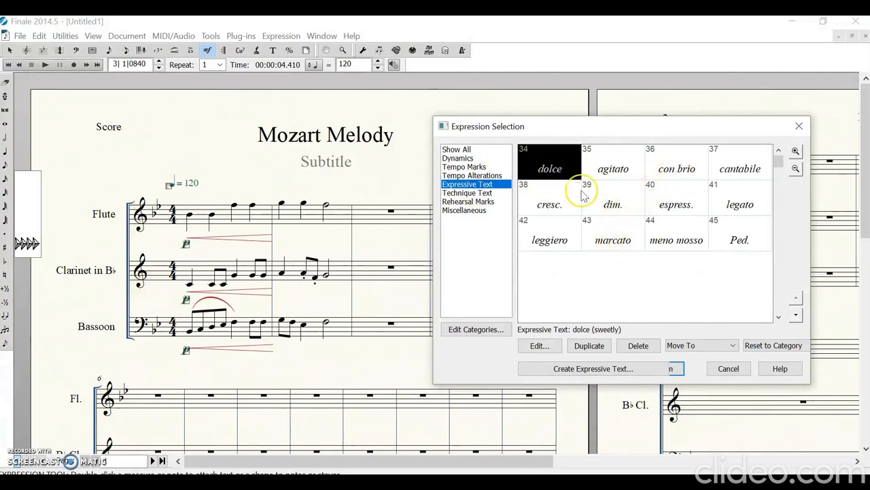
left_click(476, 193)
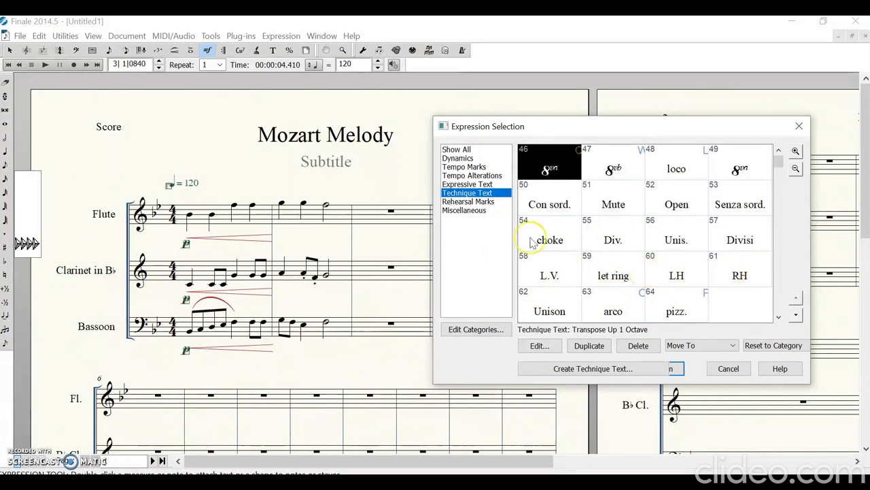
left_click(476, 202)
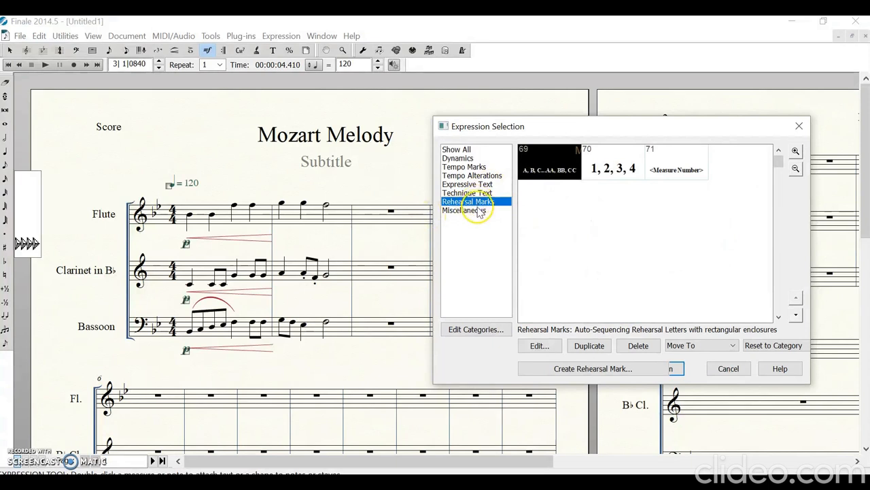
left_click(469, 211)
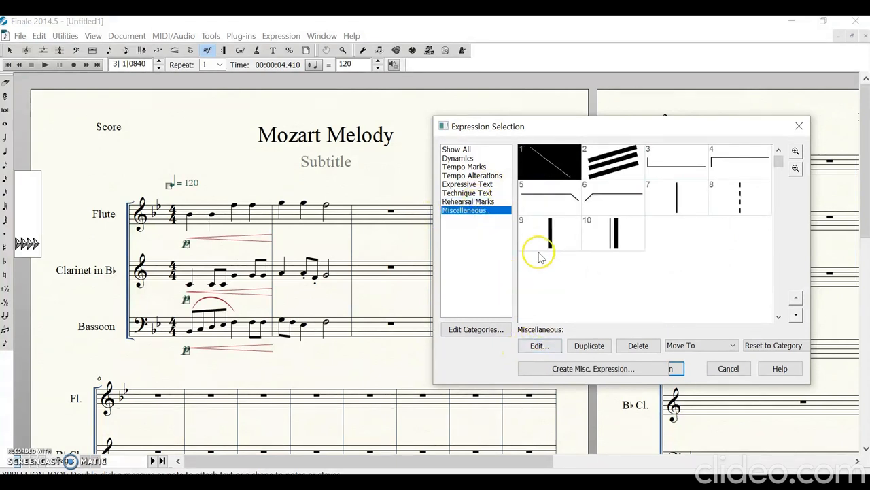
left_click(486, 184)
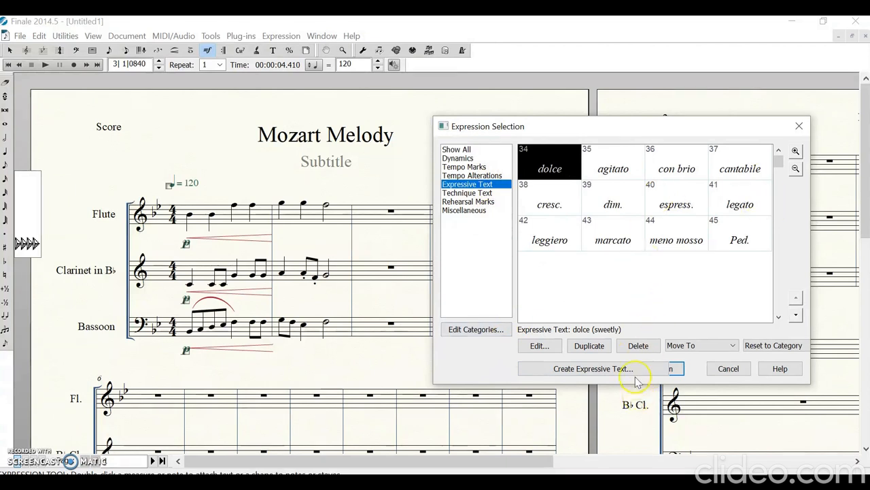
- Assign an fff dynamic to the start of the second measure on all three staves, just after the hairpins
left_click(459, 159)
double_click(617, 162)
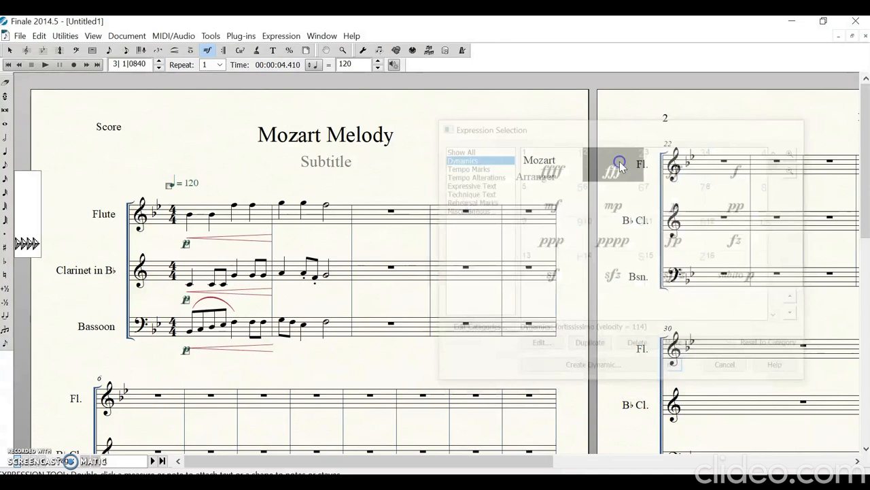
mouse_move(276, 237)
left_mouse_down()
mouse_move(294, 232)
mouse_move(284, 238)
left_mouse_up()
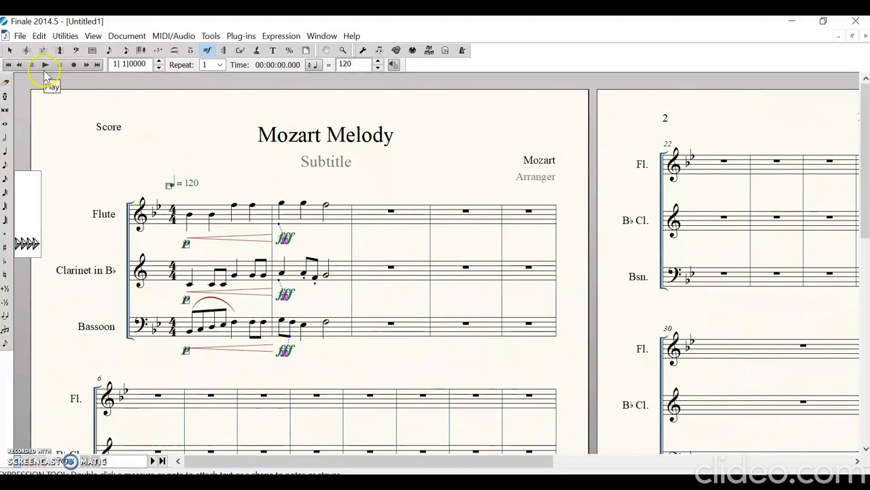
- Play the score from the first measure to hear the new dynamics and articulations, pausing in measure 3
left_click(45, 64)
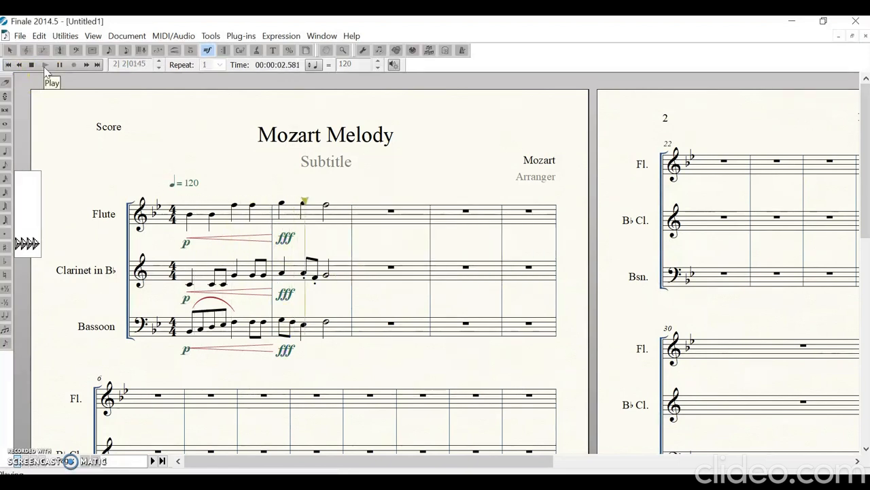
left_click(60, 65)
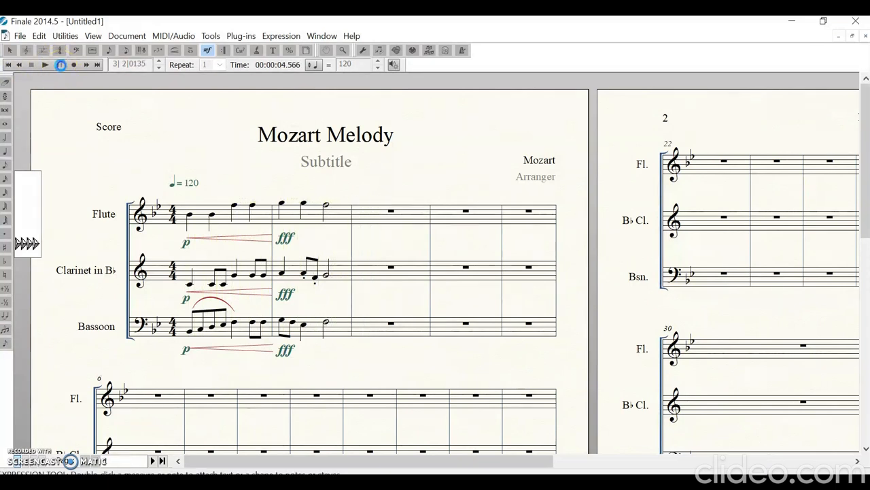
left_click(203, 319)
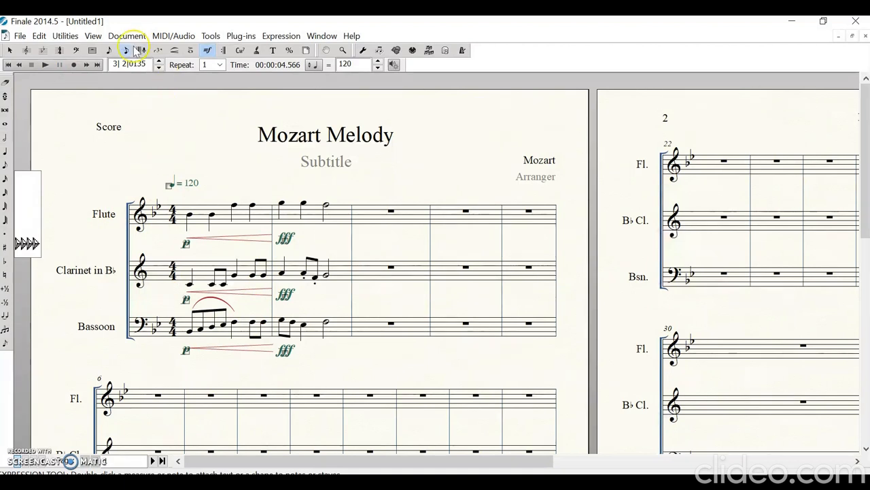
left_click(170, 36)
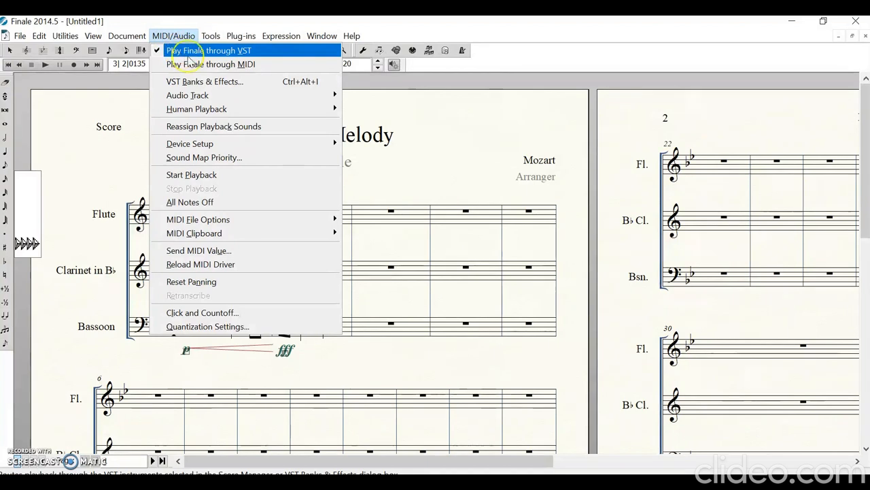
left_click(189, 68)
mouse_move(249, 109)
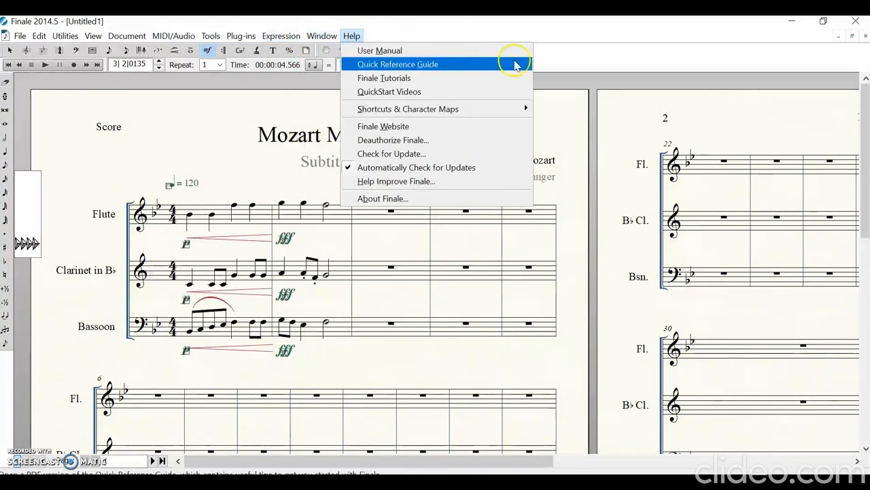
left_click(575, 52)
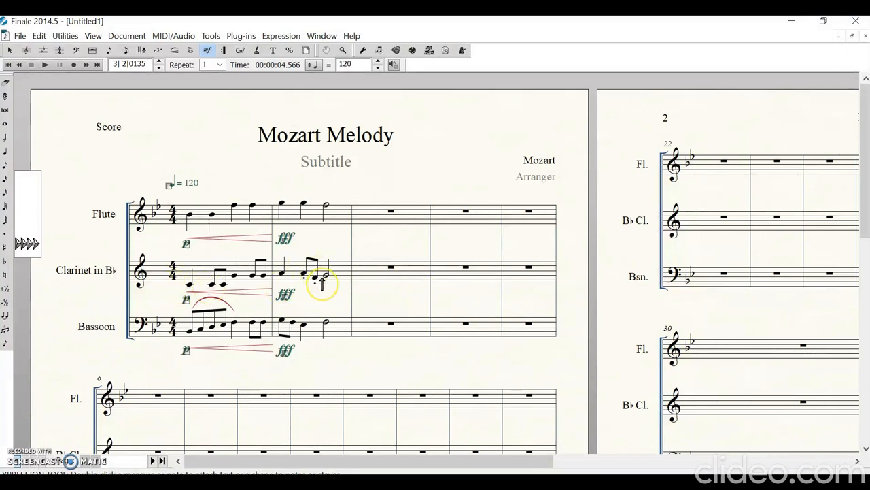
- Open the Score Manager's instrument list and examine the woodwind sounds available for the Clarinet in Bb
key("ctrl+k")
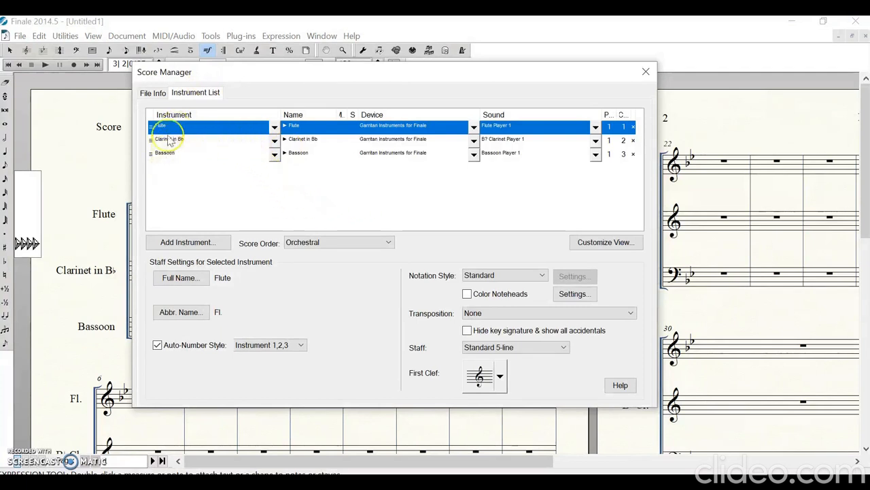
left_click(597, 140)
scroll(659, 239, "down", 1)
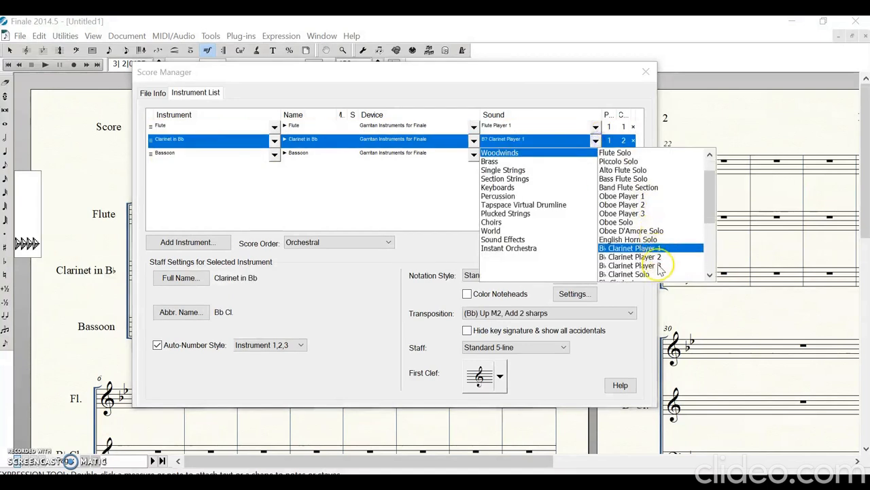
scroll(654, 259, "down", 1)
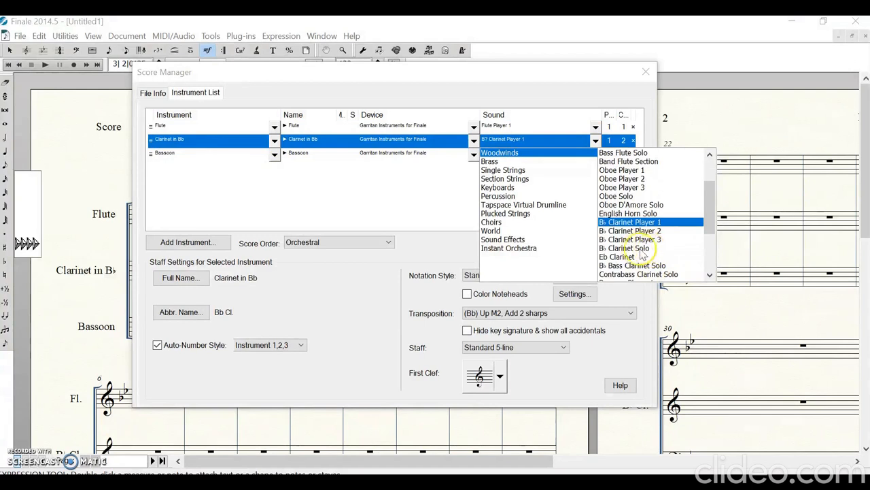
left_click(520, 83)
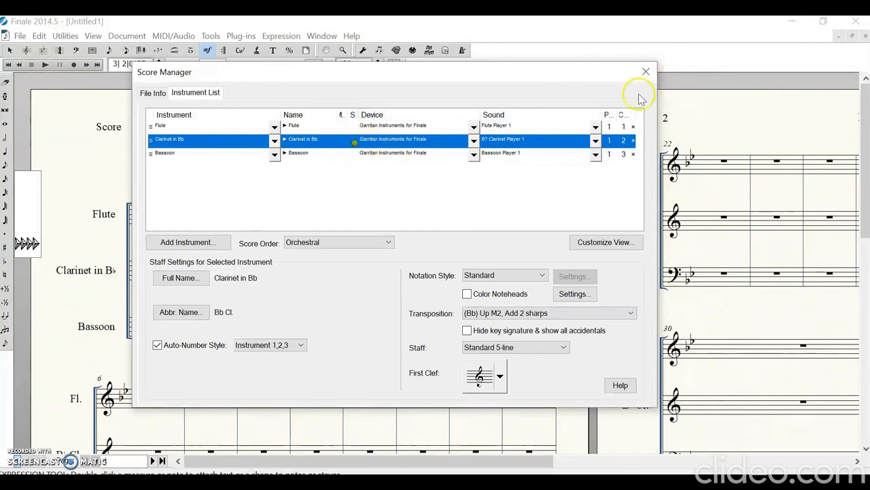
- Play the score with only the clarinet soloed, and turn the clarinet's solo off again
left_click(646, 73)
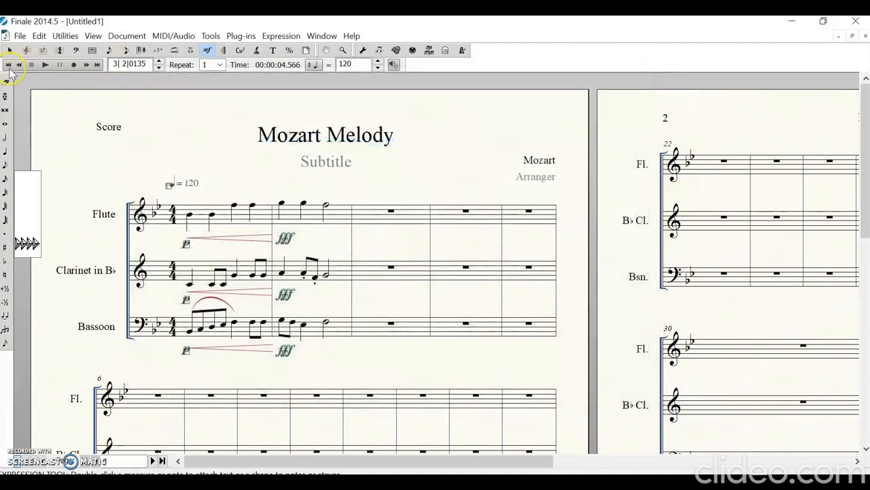
left_click(46, 64)
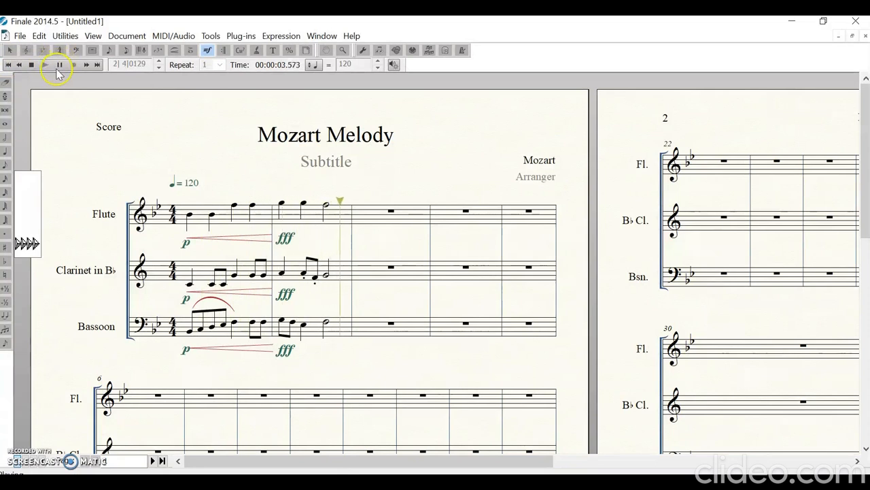
left_click(58, 66)
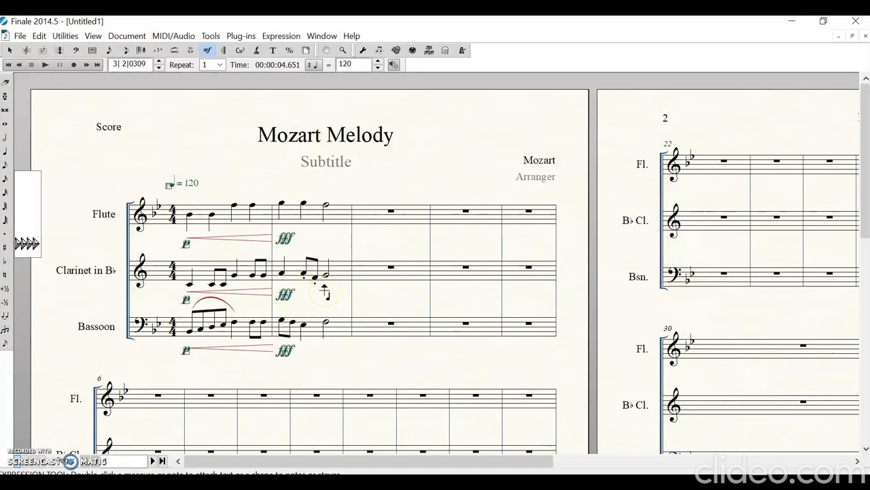
key("ctrl+k")
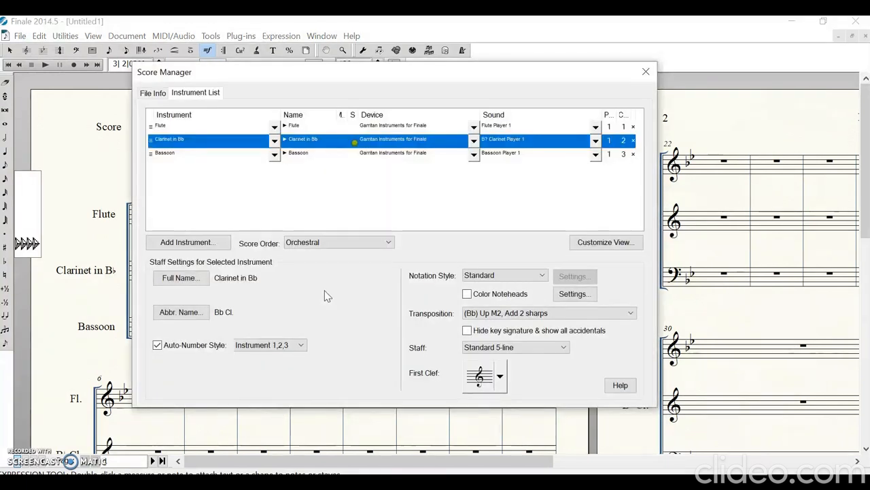
left_click(354, 145)
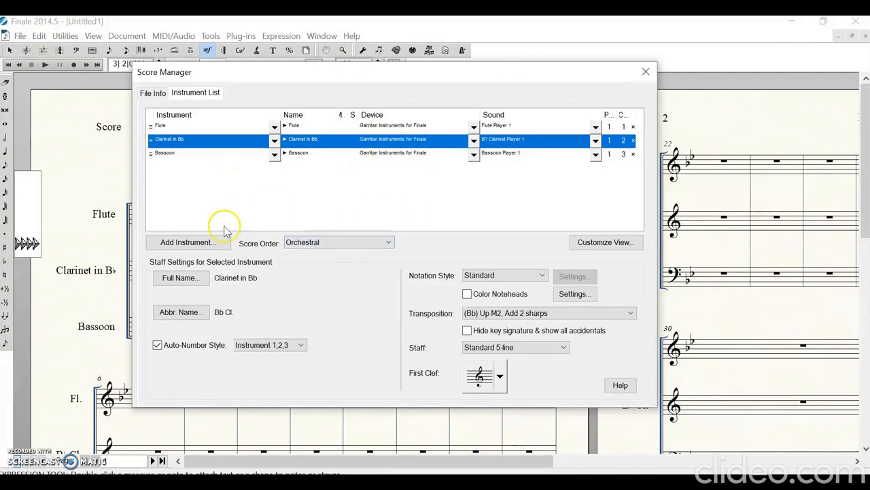
- Review the score's file information and the categories of instruments that can be added, leaving the instrument list as it is
left_click(151, 94)
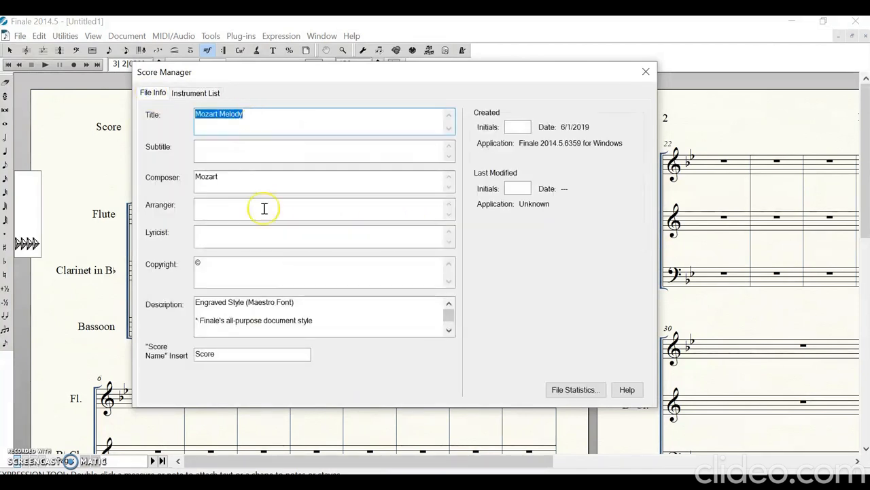
left_click(212, 94)
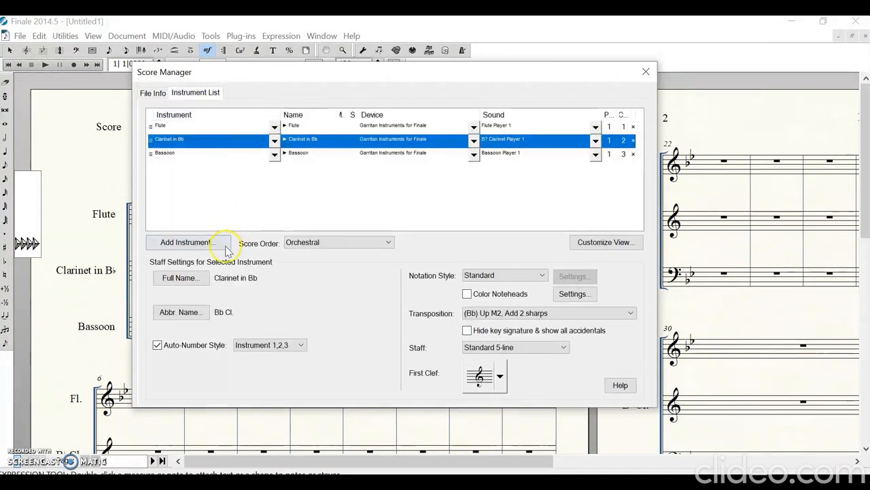
left_click(174, 172)
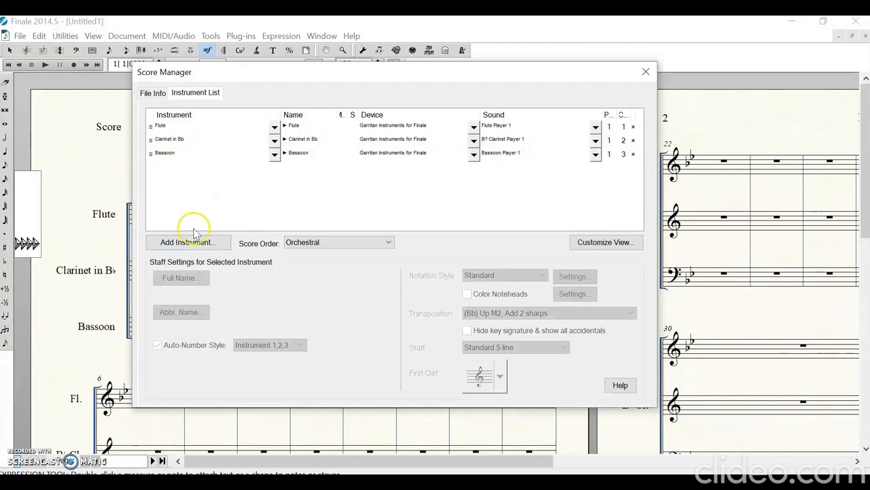
left_click(197, 243)
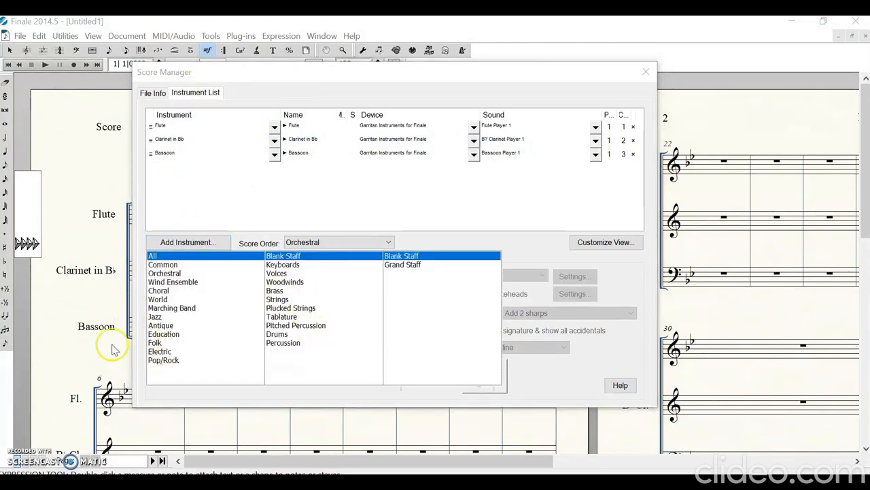
left_click(564, 194)
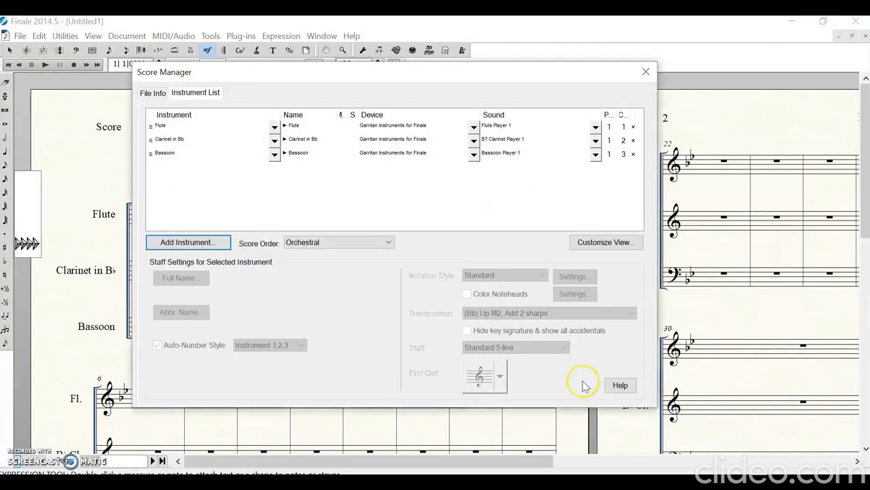
left_click(645, 72)
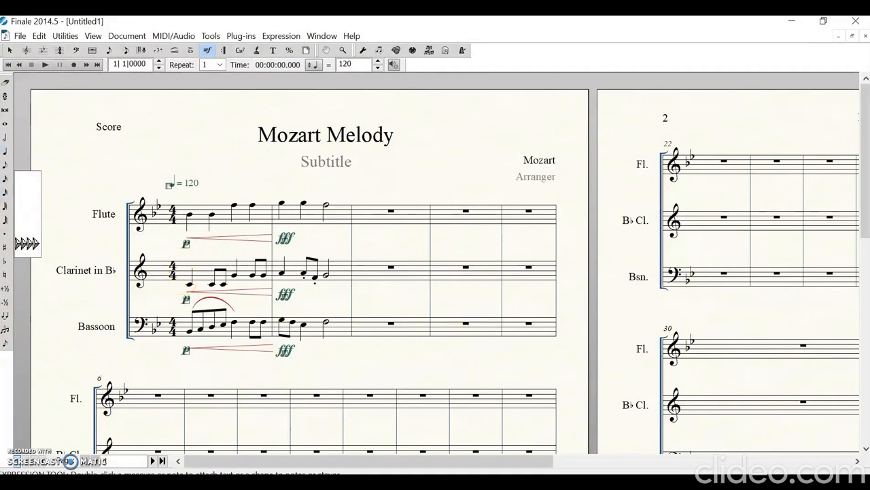
- Try placing a dotted half note at the start of measure 3 in the flute staff
left_click(9, 142)
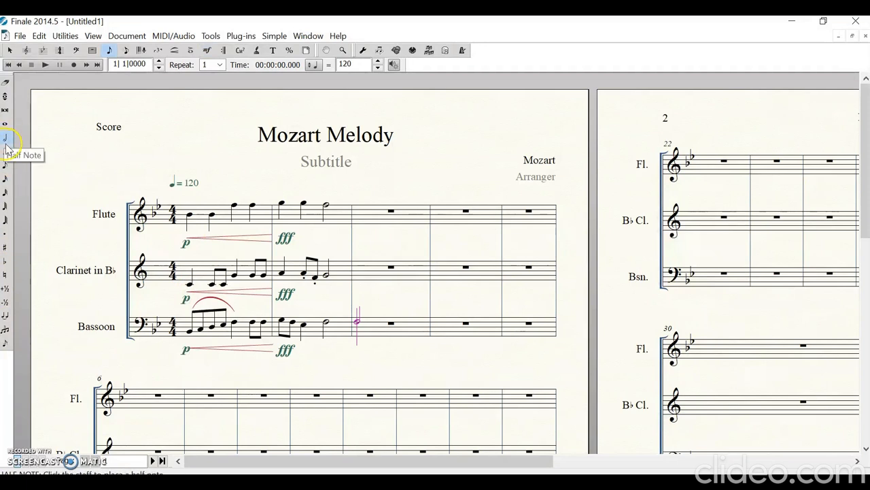
left_click(11, 235)
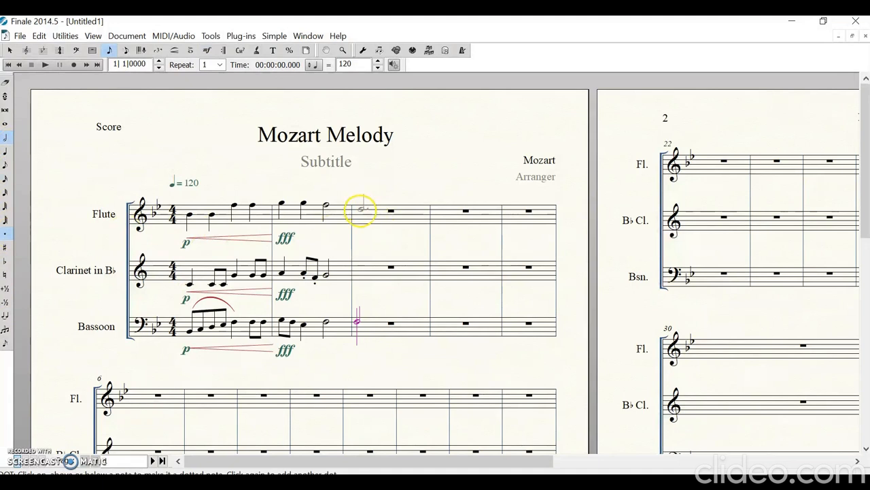
left_click(361, 210)
key("ctrl+z")
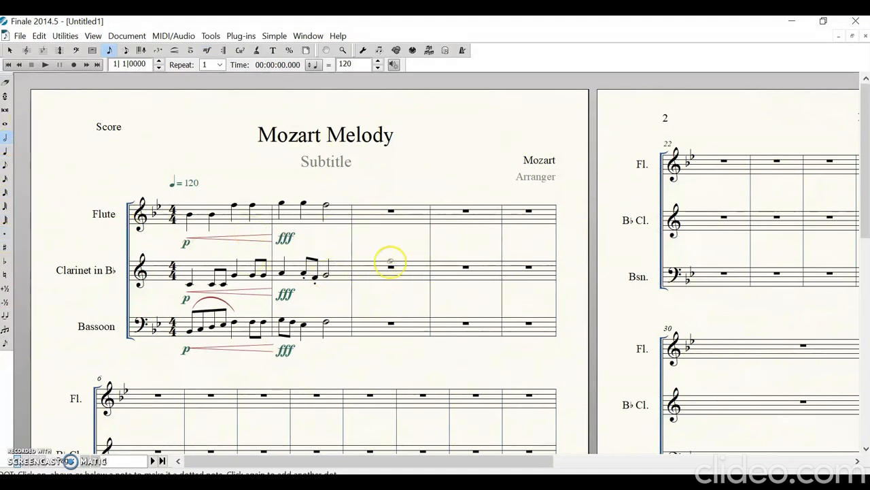
- Enter a half note C at the start of flute measure 3, add a dot to it and undo the dot
left_click(360, 212)
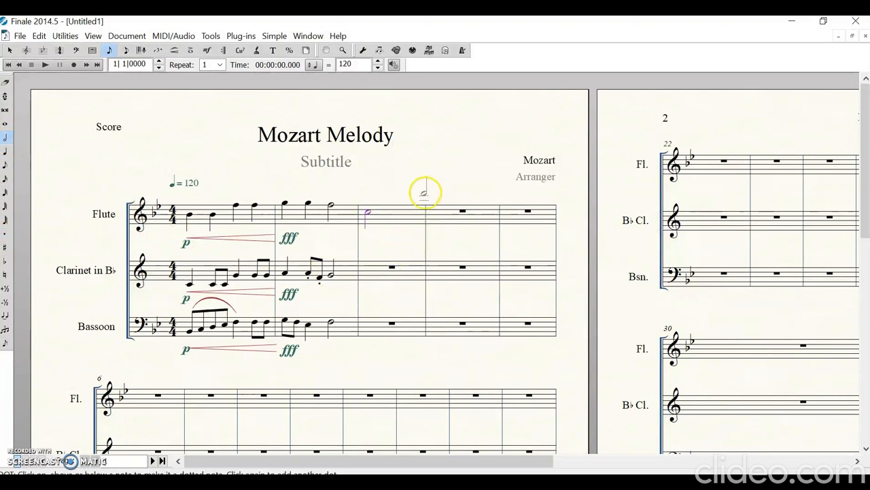
key("period")
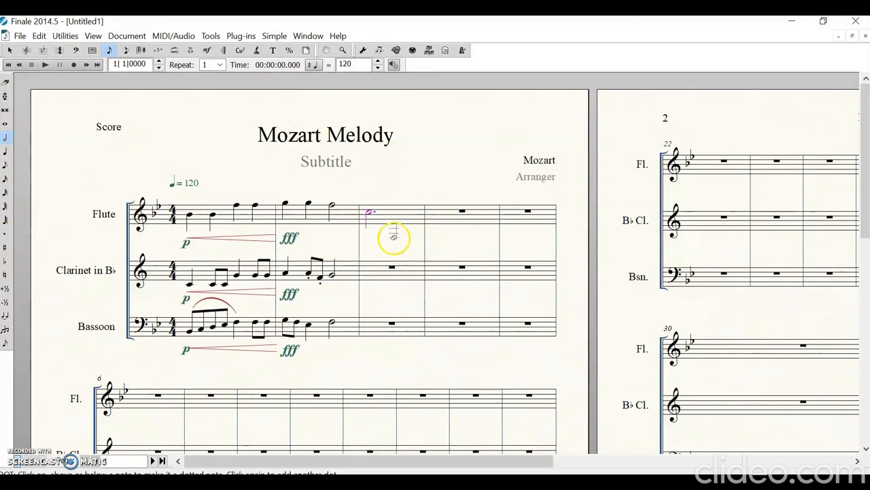
key("ctrl+z")
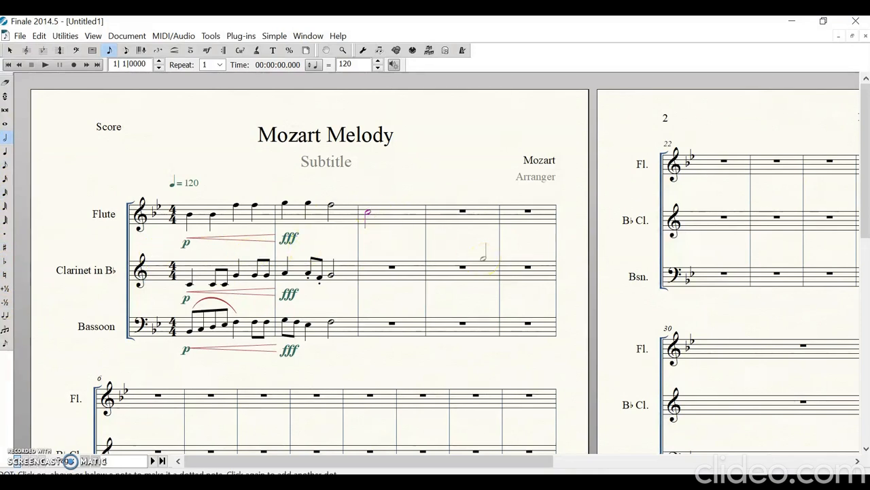
- Try a sharp on the half note in flute measure 3, and change the note into a half rest
key("minus")
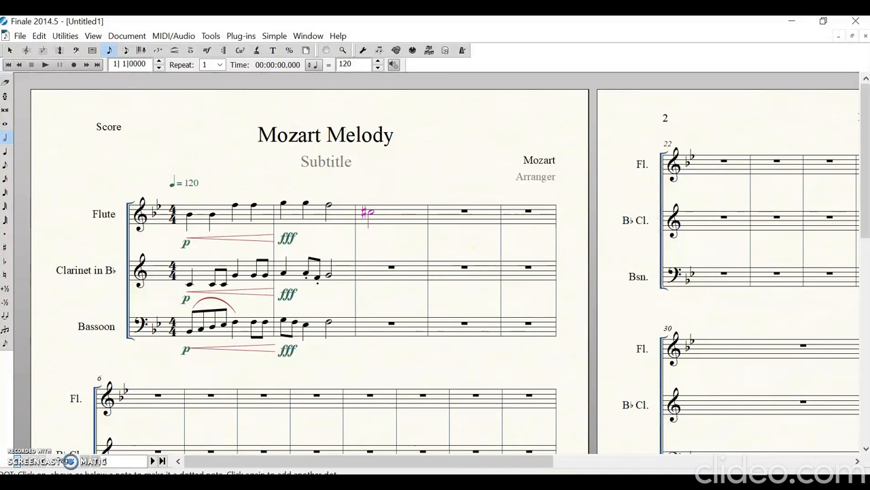
key("minus")
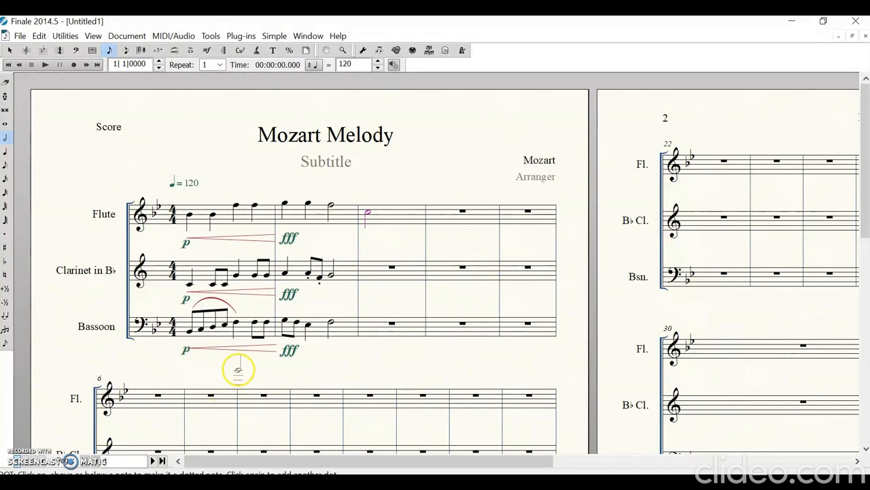
key("t")
key("t")
left_click(5, 342)
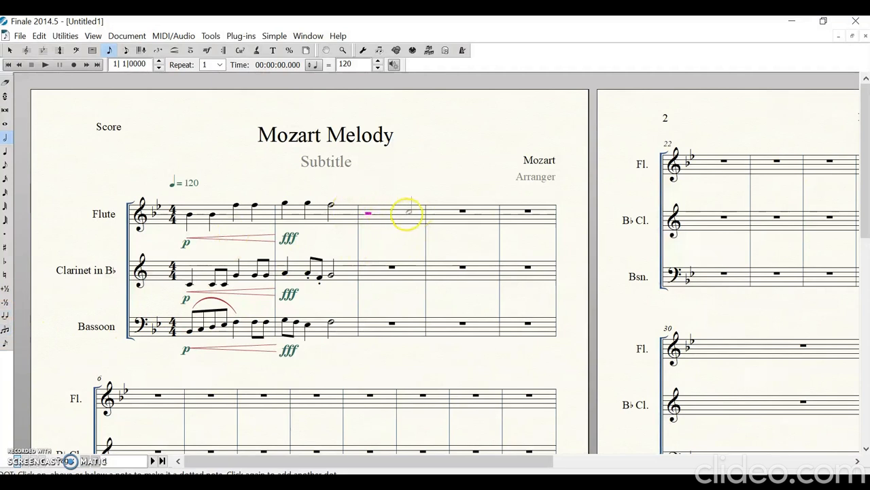
- Add a half note C in the second half of flute measure 3 and turn the preceding half rest into a note
left_click(410, 211)
left_click(408, 212)
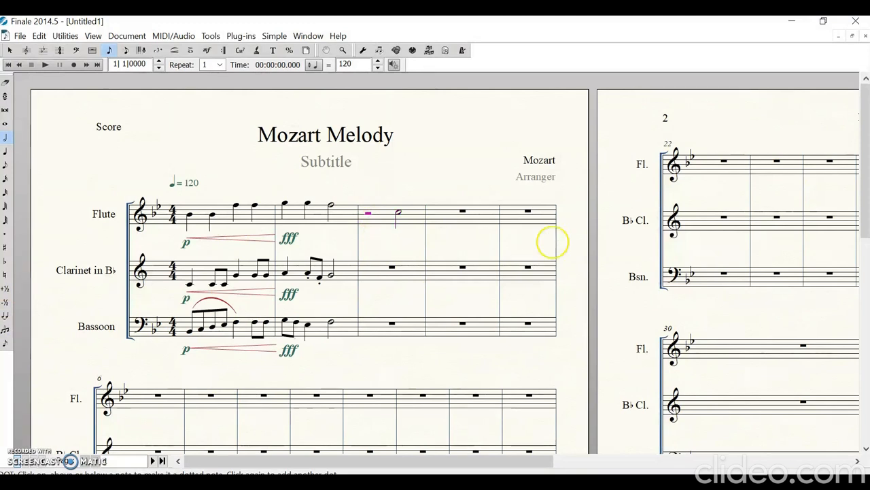
key("r")
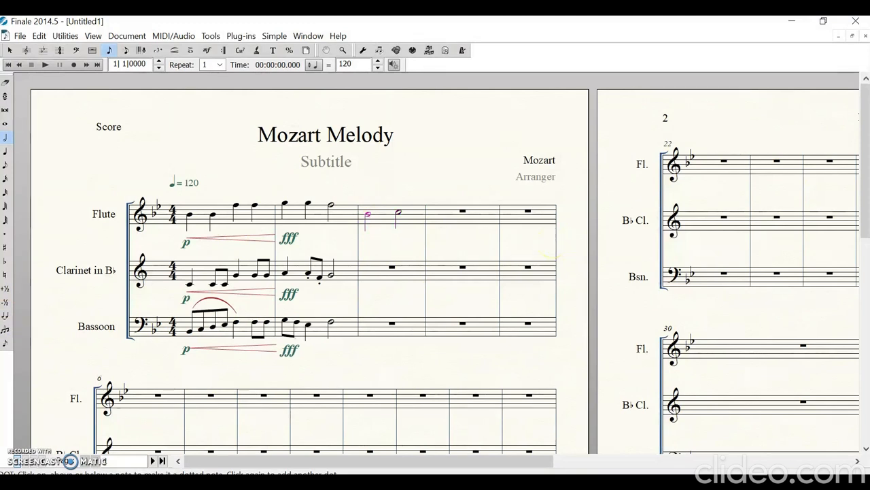
- Erase both half notes from measure 3 of the flute staff
left_click(6, 80)
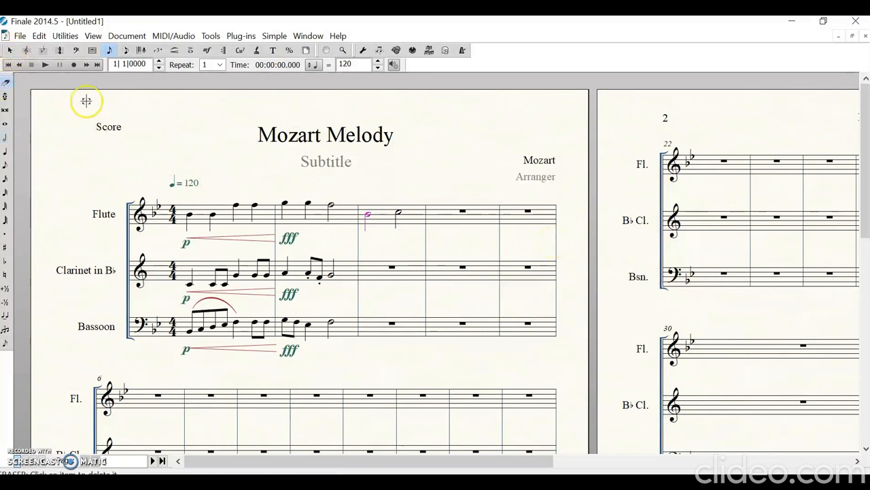
left_click(369, 216)
left_click(370, 216)
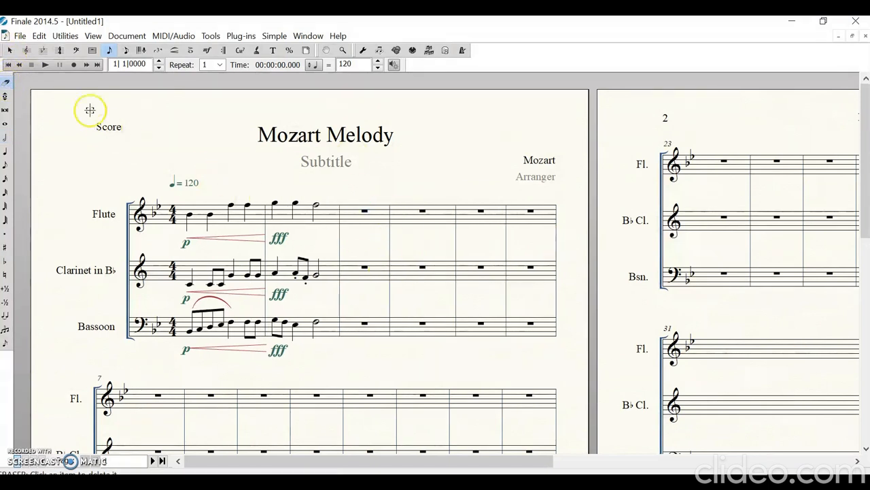
- In the separate flute part, move the p dynamic just ahead of the hairpin's start and level with it, and return to the full score
left_click(9, 51)
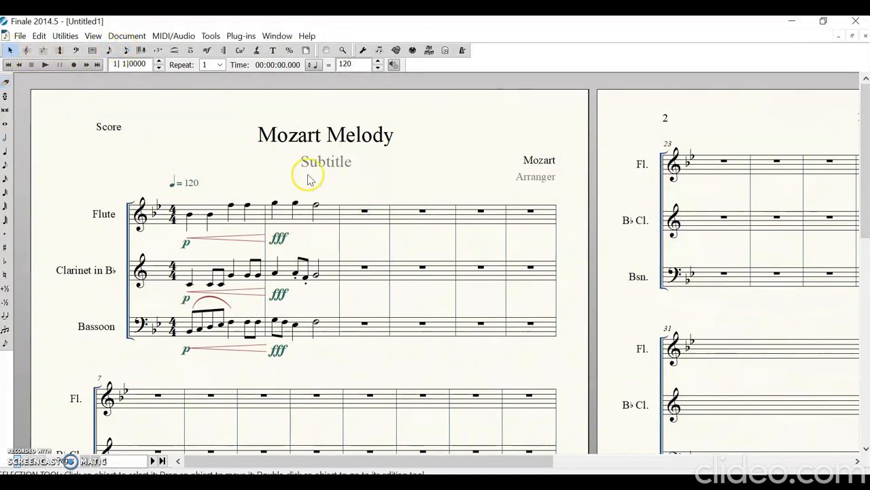
left_click(136, 38)
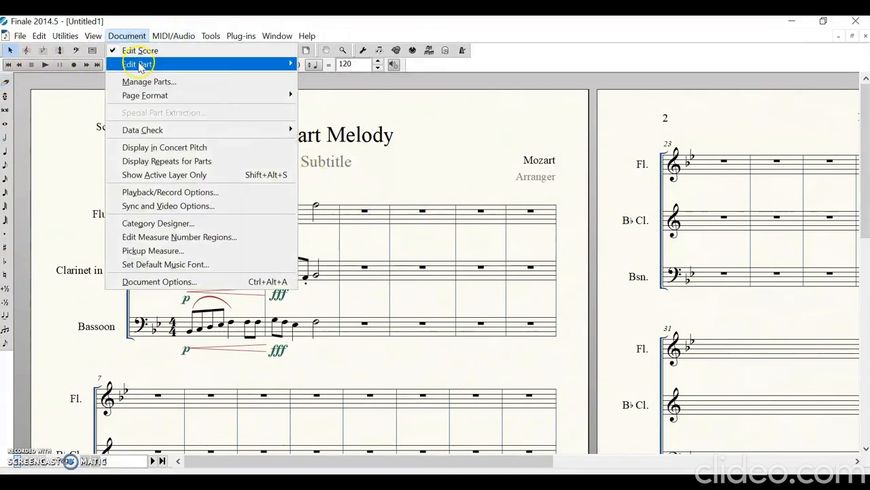
mouse_move(140, 64)
left_click(330, 68)
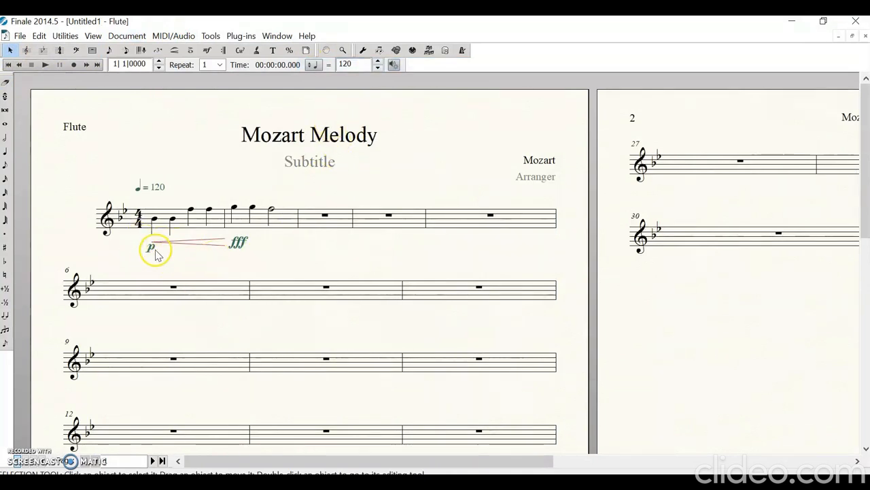
left_click_drag(153, 249, 141, 242)
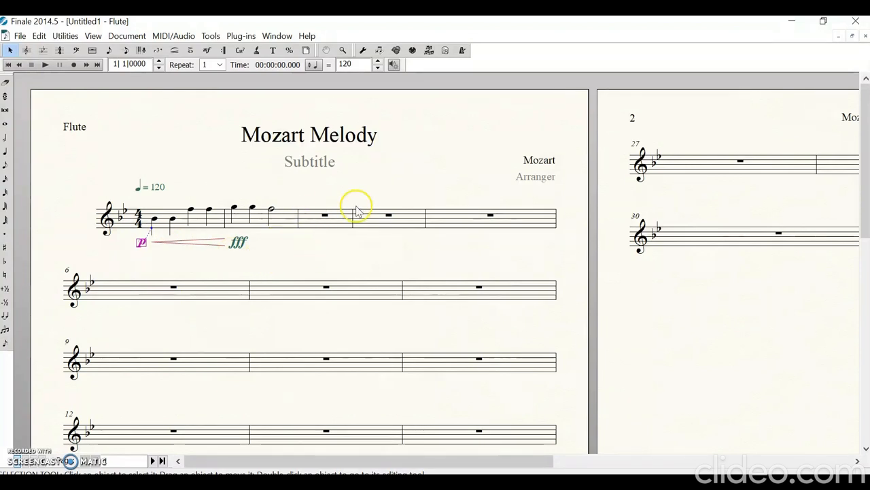
left_click(127, 35)
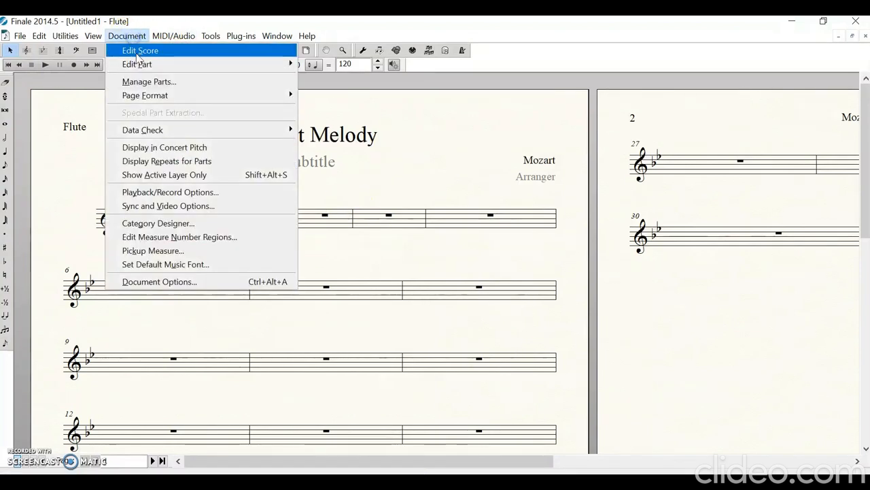
left_click(138, 51)
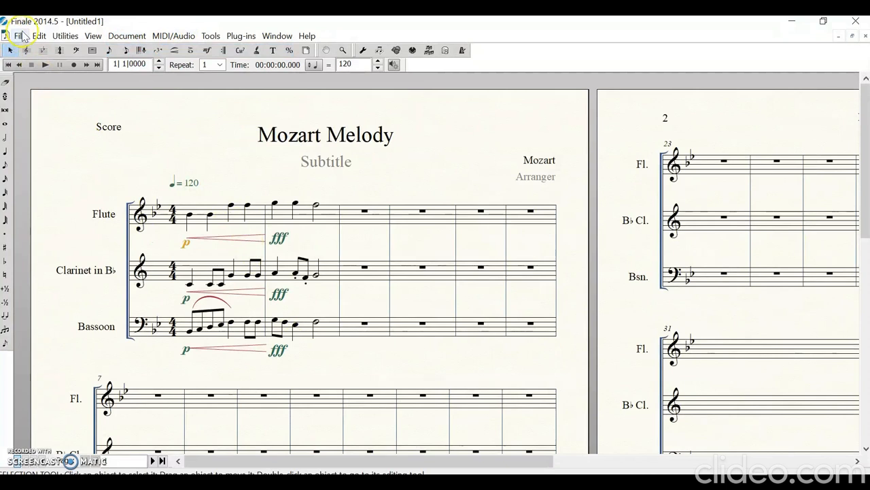
- Examine the file formats offered for exporting the score, without exporting anything
left_click(20, 35)
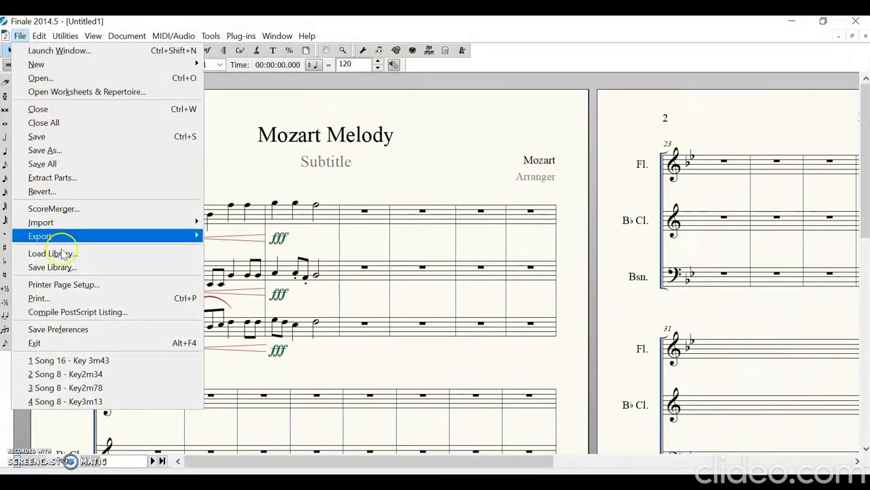
mouse_move(68, 238)
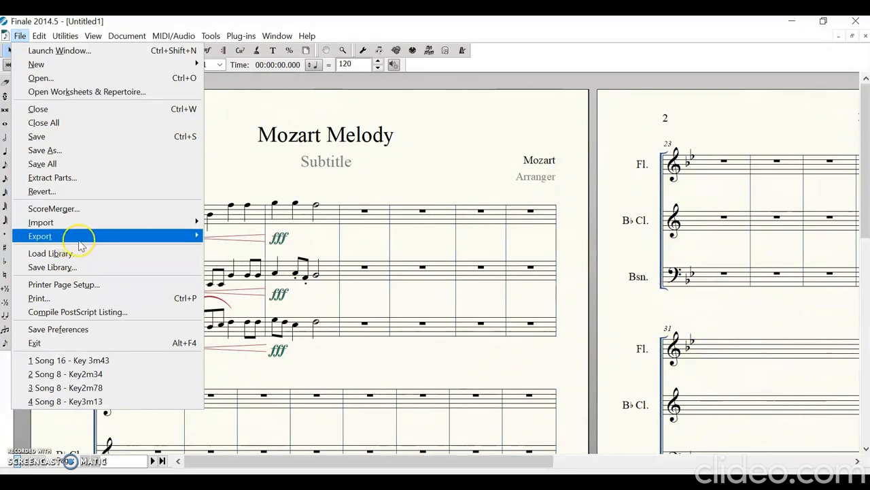
mouse_move(201, 236)
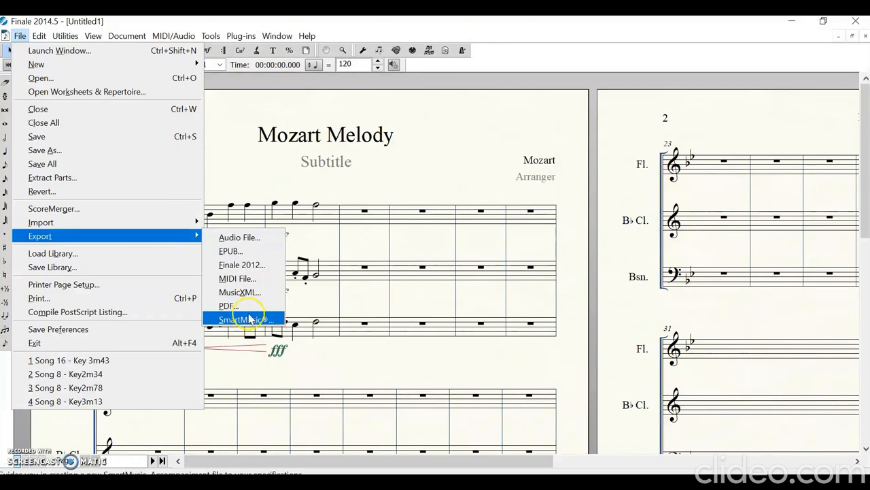
left_click(561, 52)
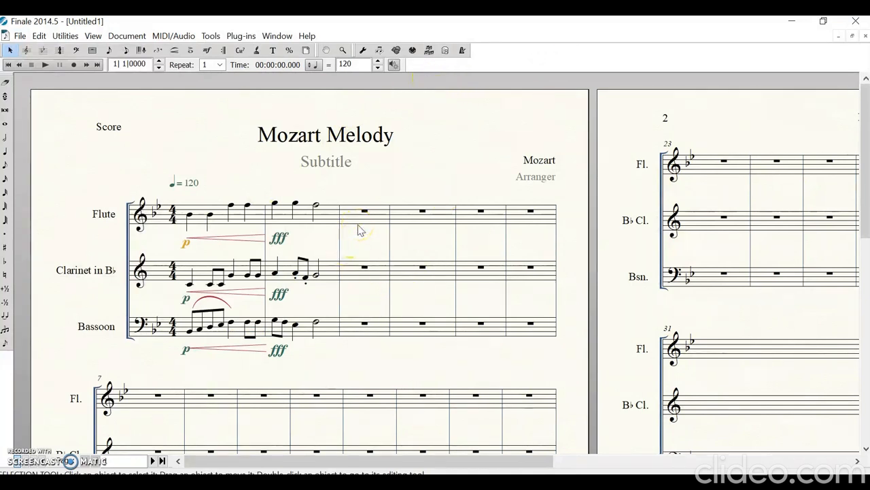
left_click(305, 256)
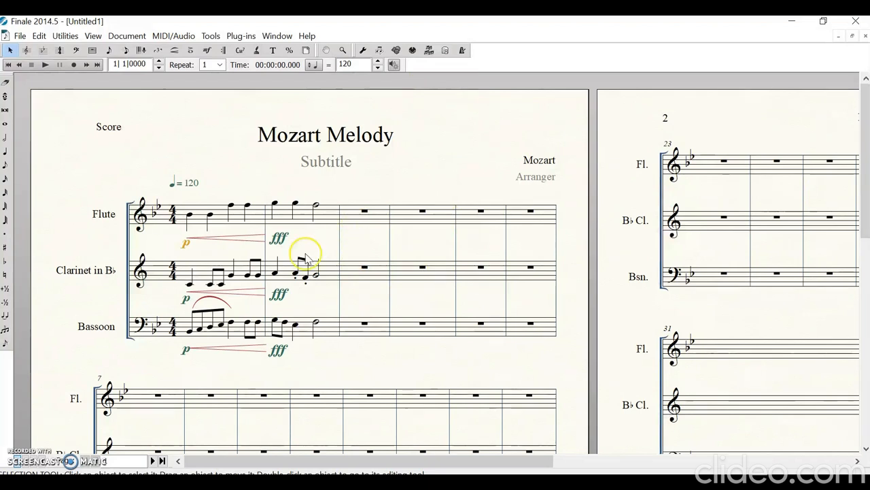